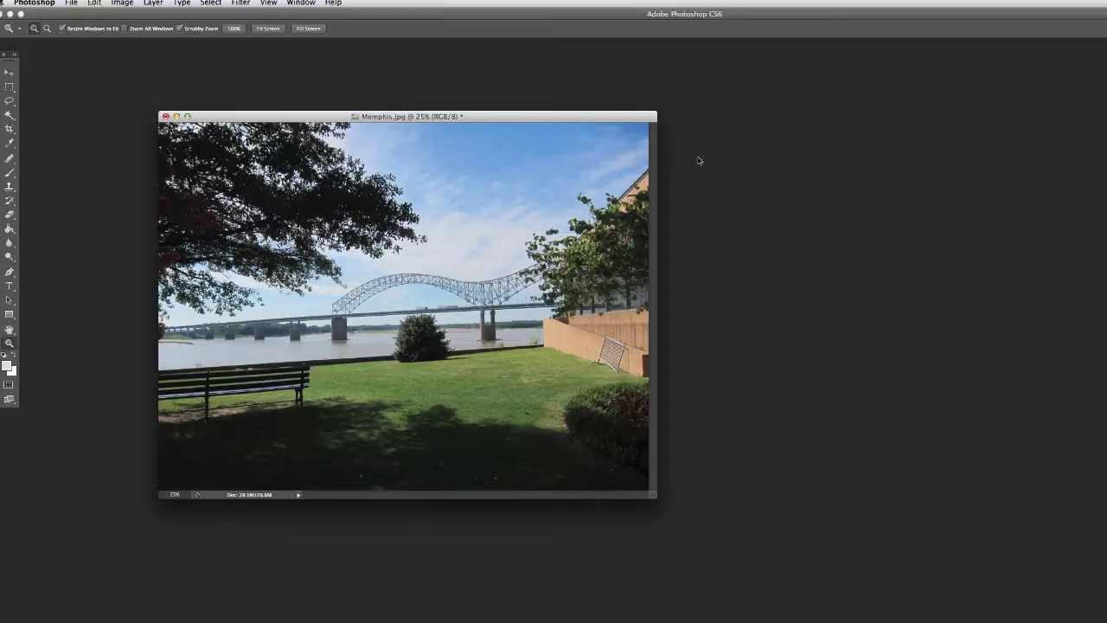
Step: Enlarge the Memphis.jpg window to leave empty canvas space around the photo, and activate the Crop tool
left_click_drag(571, 119, 564, 109)
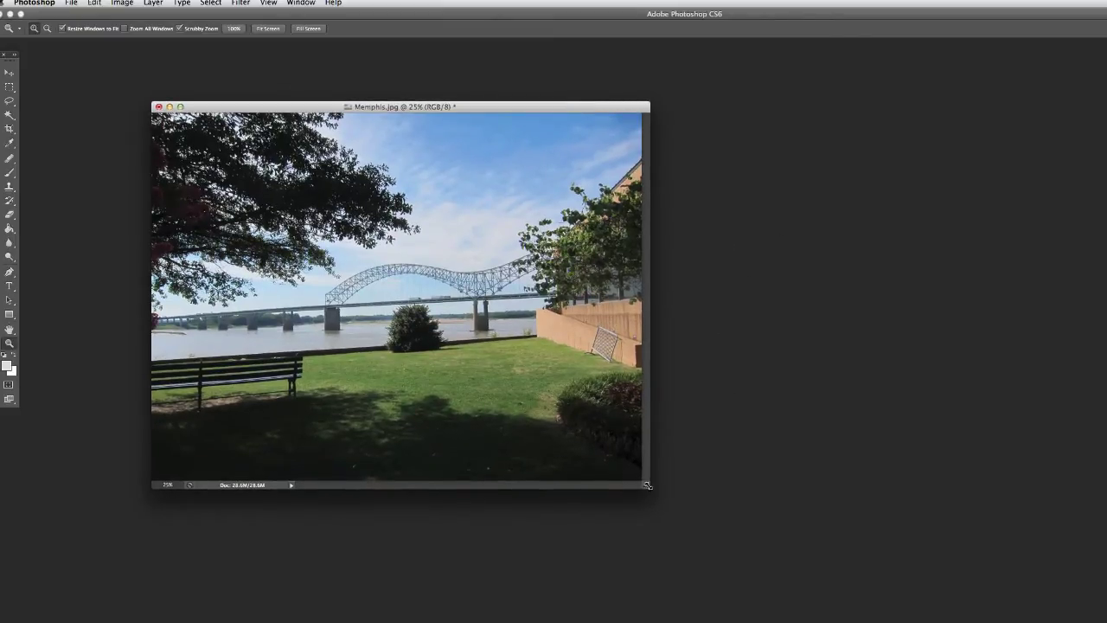
left_click_drag(645, 485, 829, 597)
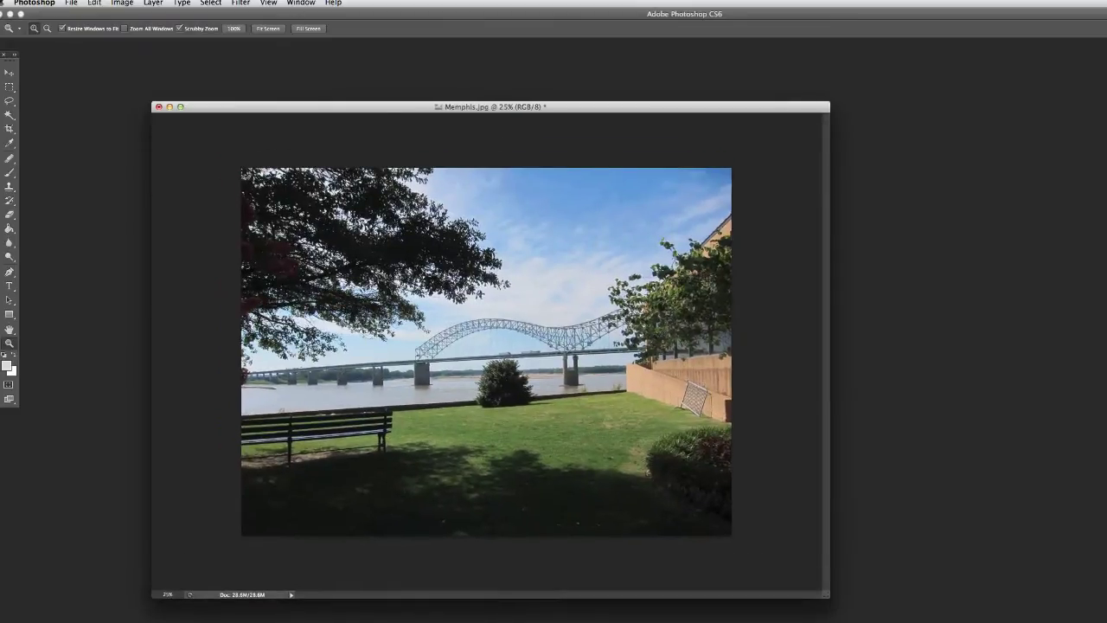
left_click_drag(770, 109, 642, 92)
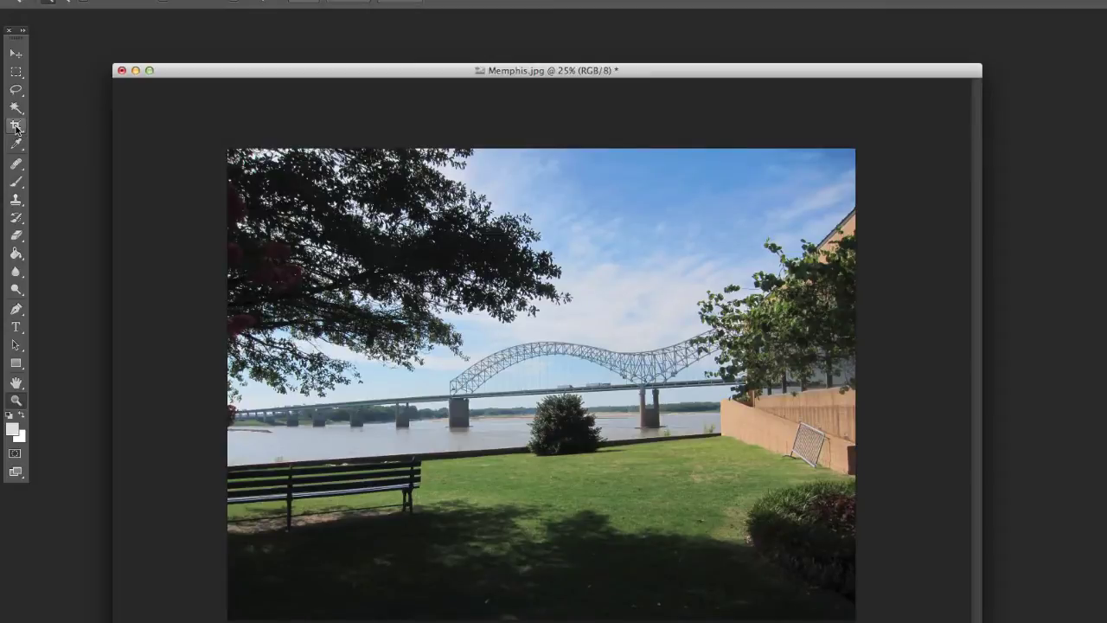
left_click(15, 128)
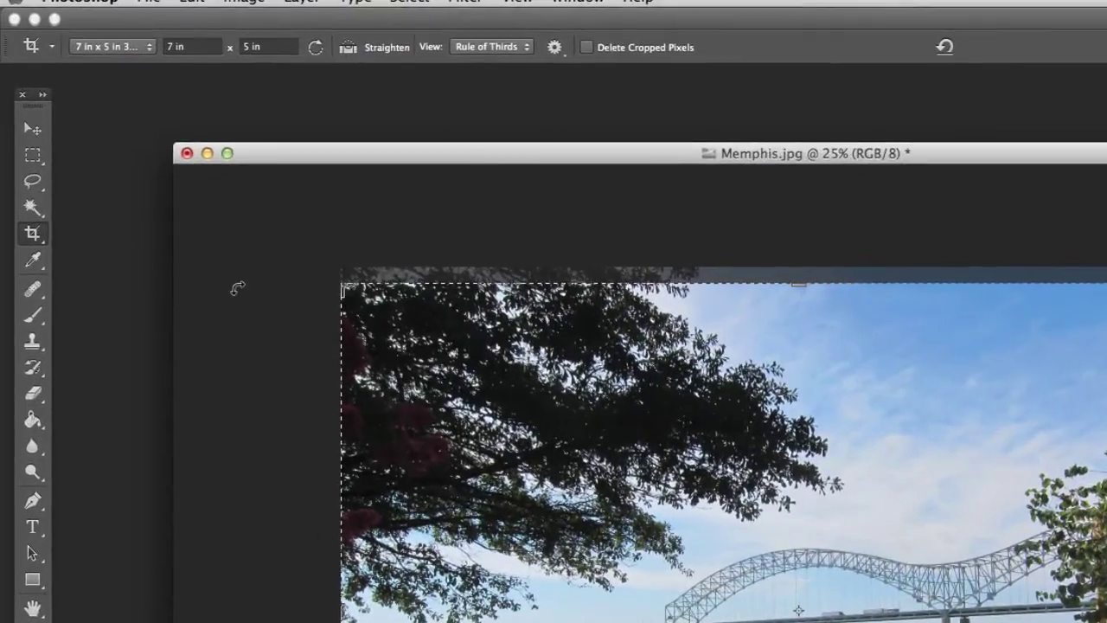
Step: Check the crop presets, try swapping the 7 x 5 in crop between portrait and landscape, and discard the crop
left_click(123, 46)
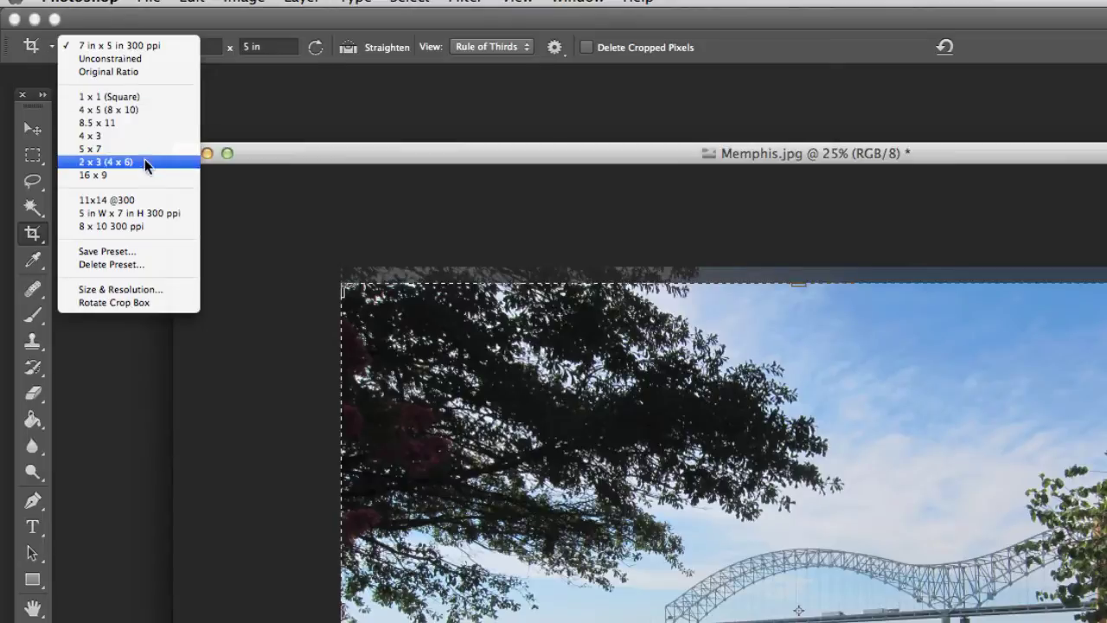
left_click(246, 82)
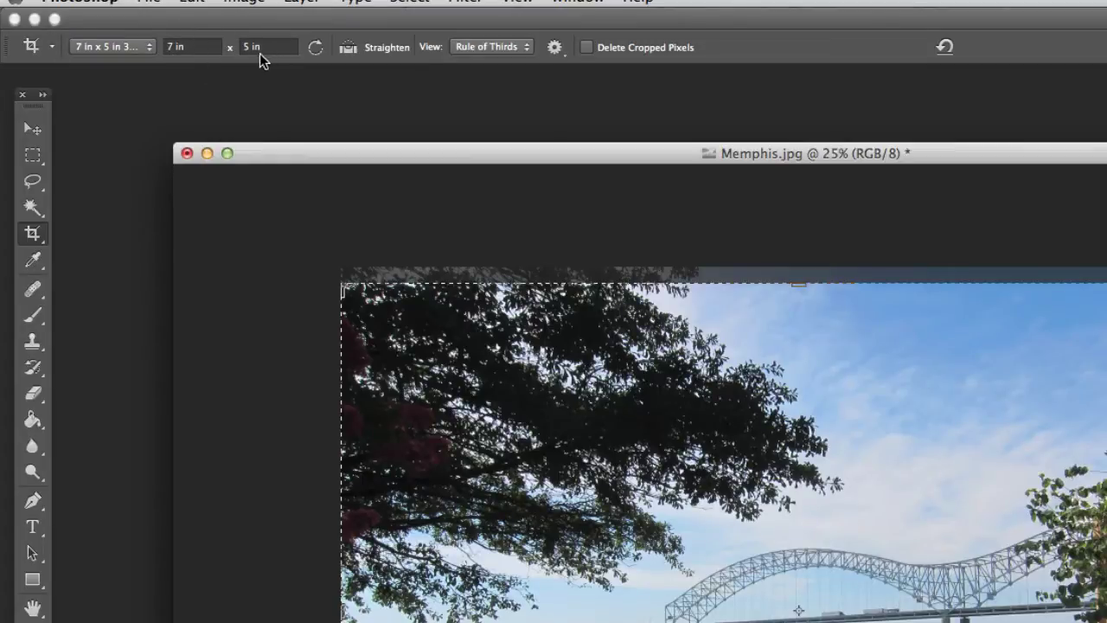
left_click(314, 48)
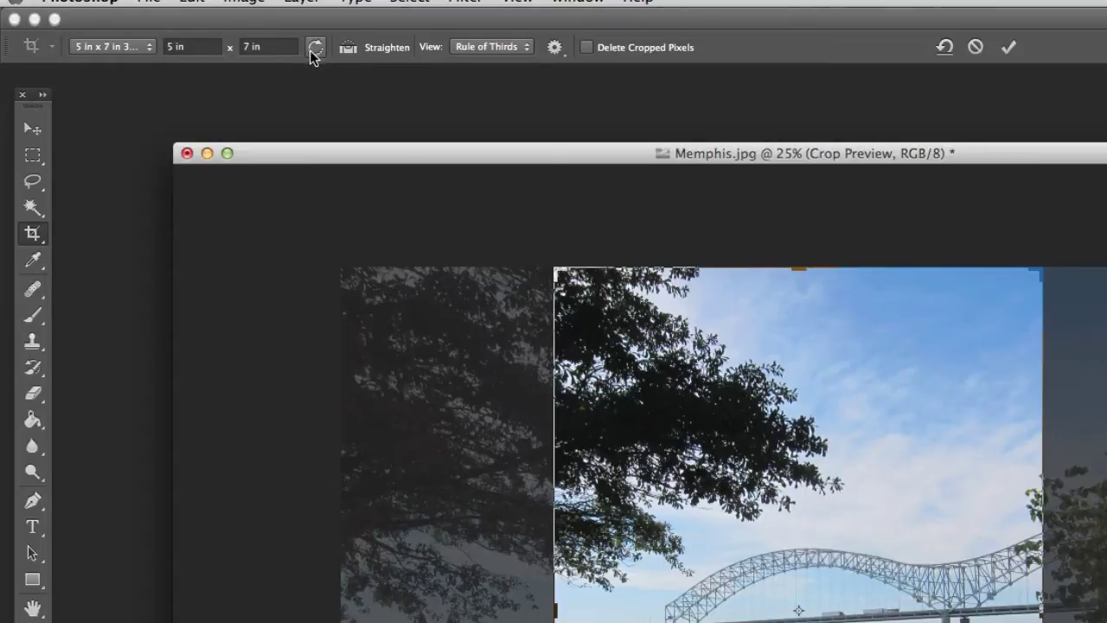
left_click(314, 48)
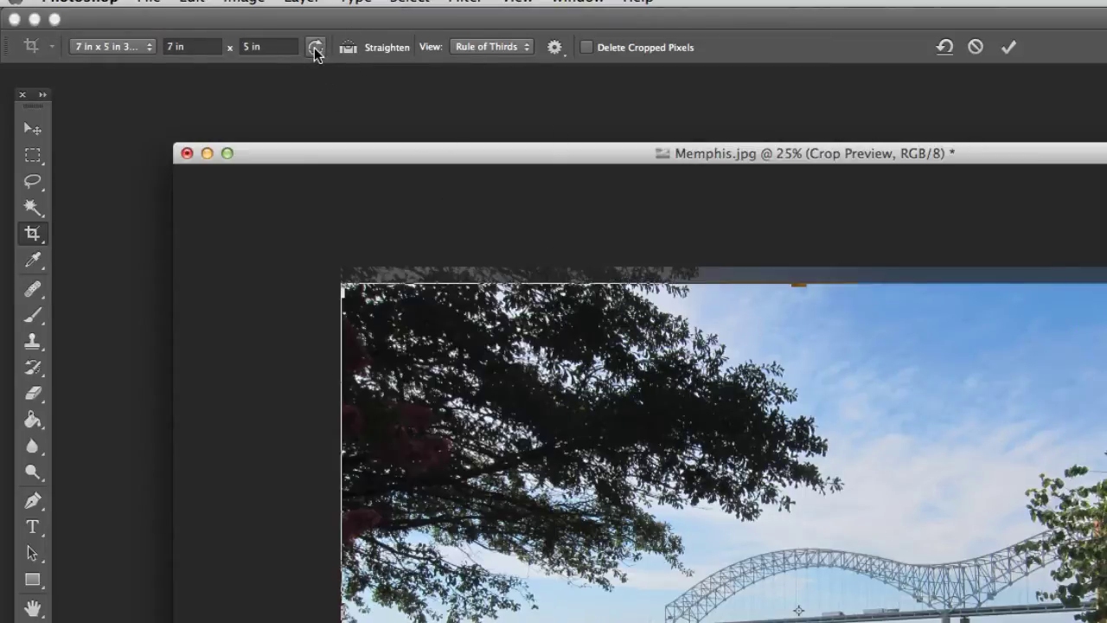
left_click(314, 49)
left_click(314, 48)
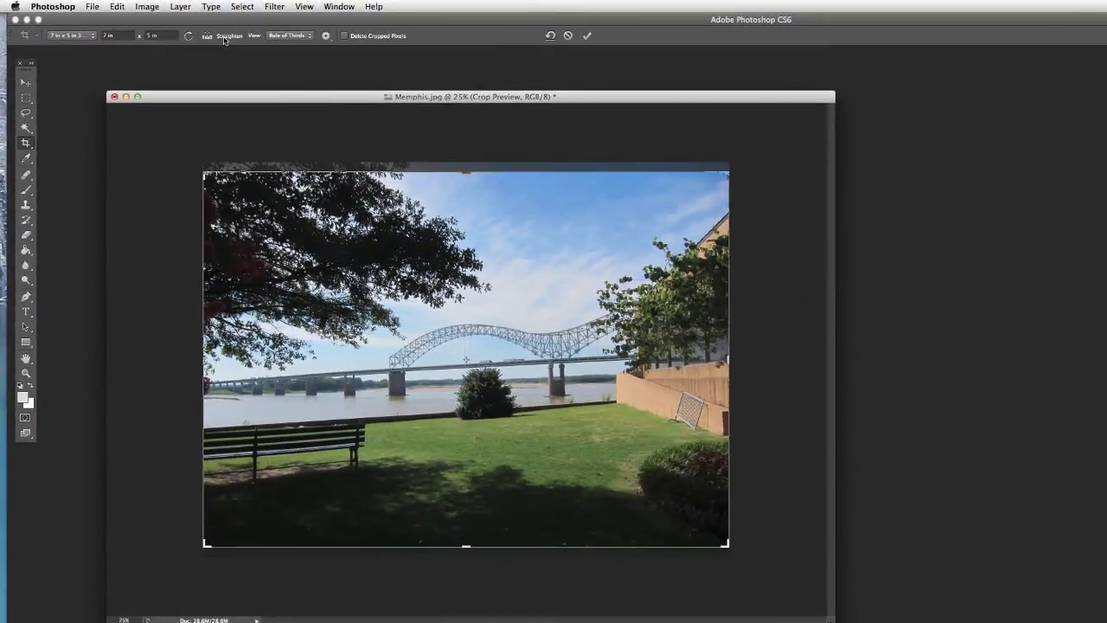
left_click(27, 374)
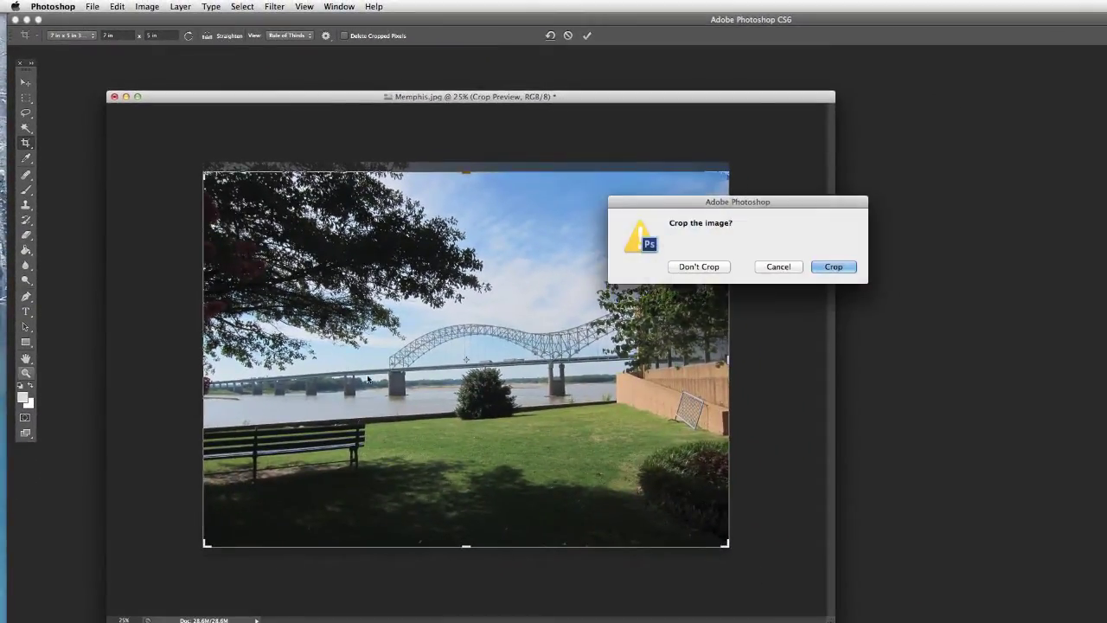
left_click(703, 266)
Step: Straighten the photo with the Crop tool, using the vertical bridge pier beside the round bush as the reference line
left_click(528, 330)
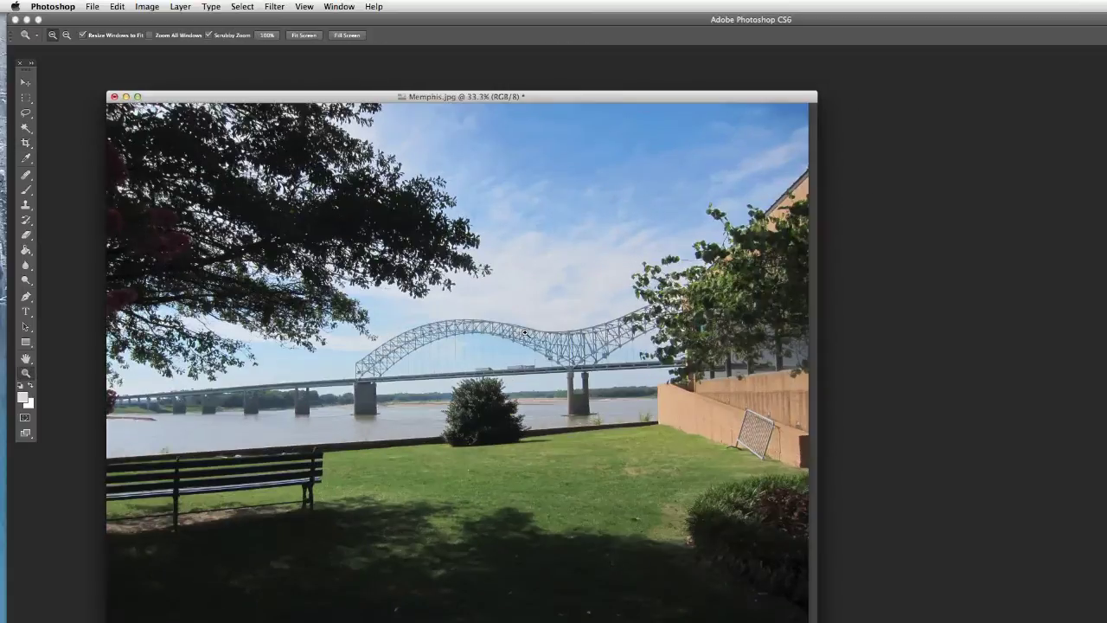
left_click(525, 334)
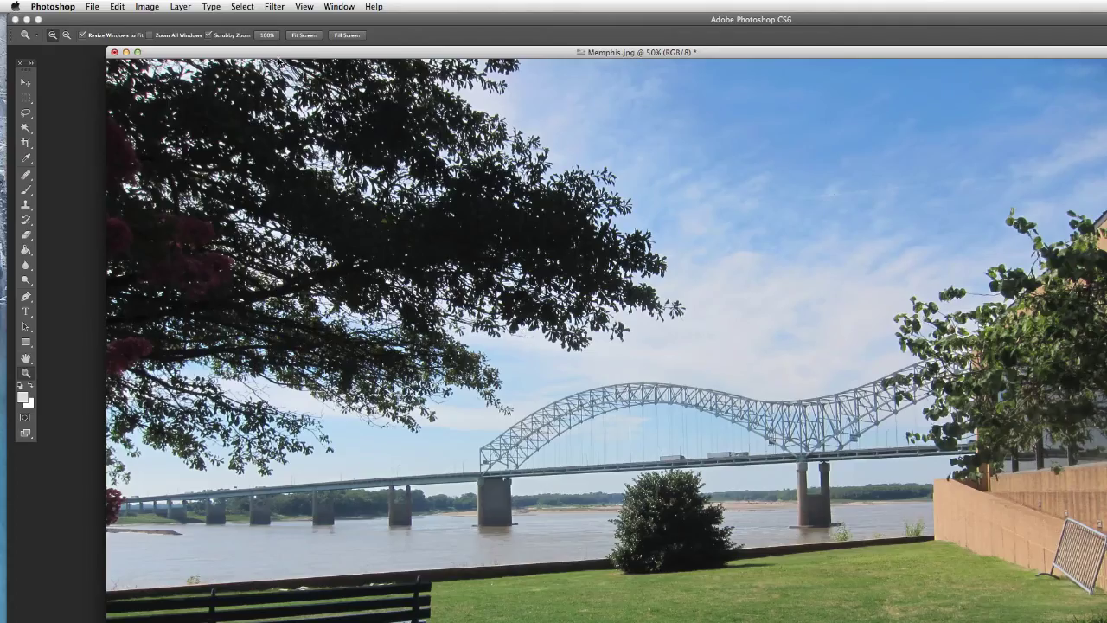
left_click_drag(277, 54, 220, 52)
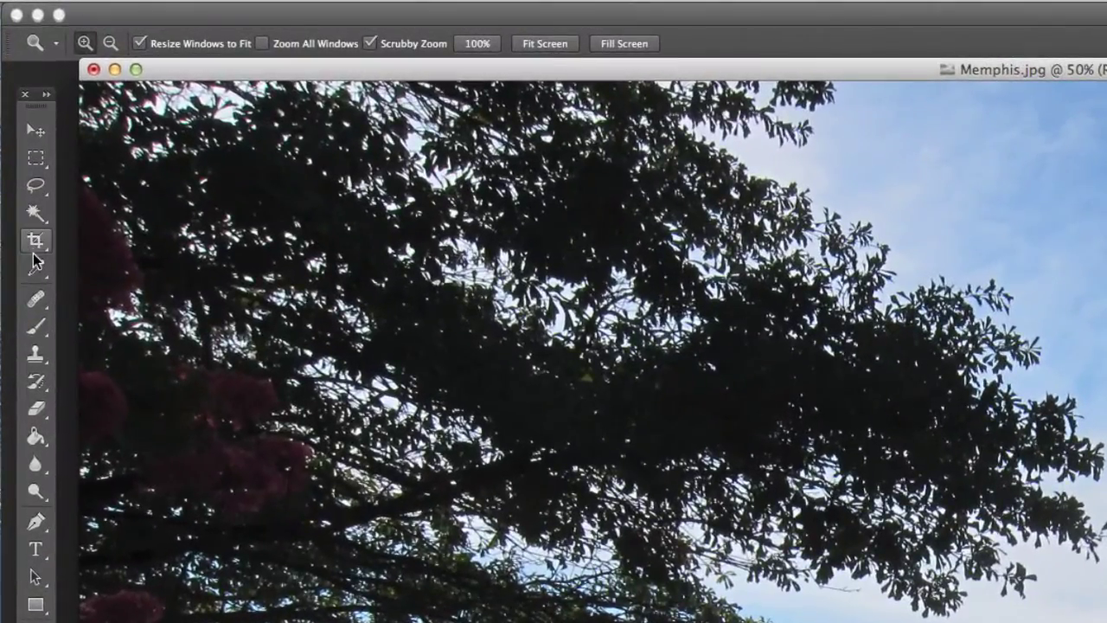
left_click(34, 249)
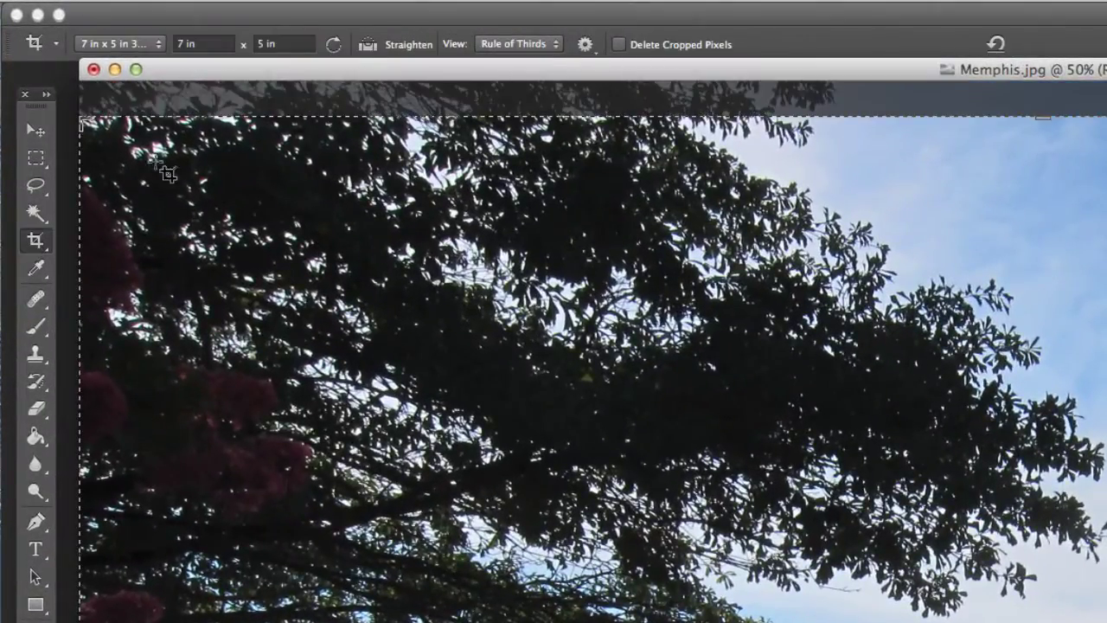
left_click(399, 46)
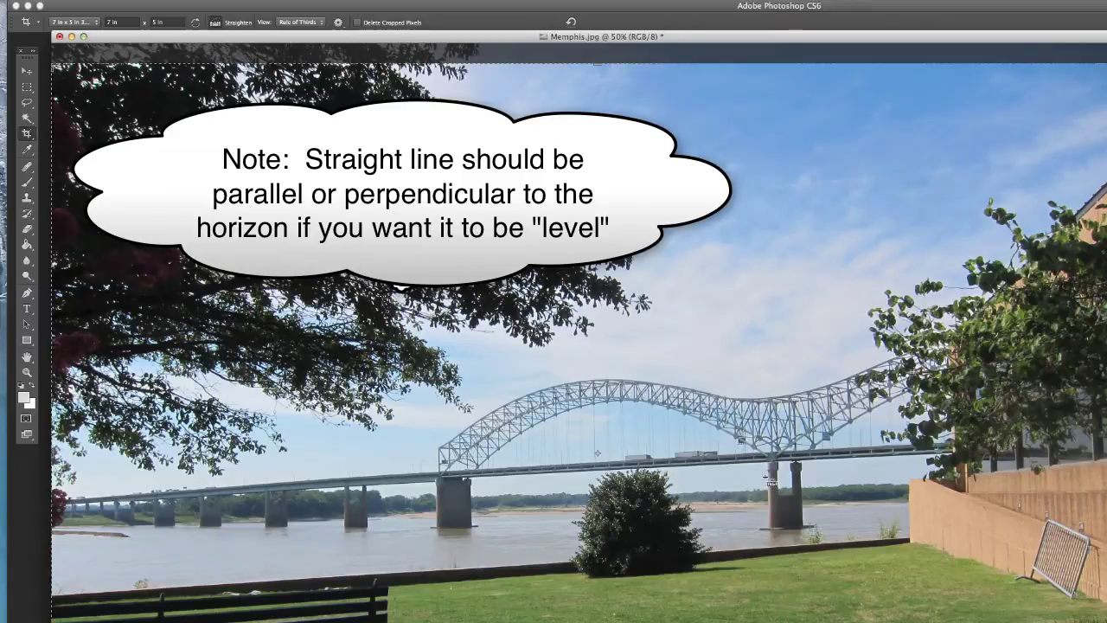
left_click_drag(774, 476, 775, 533)
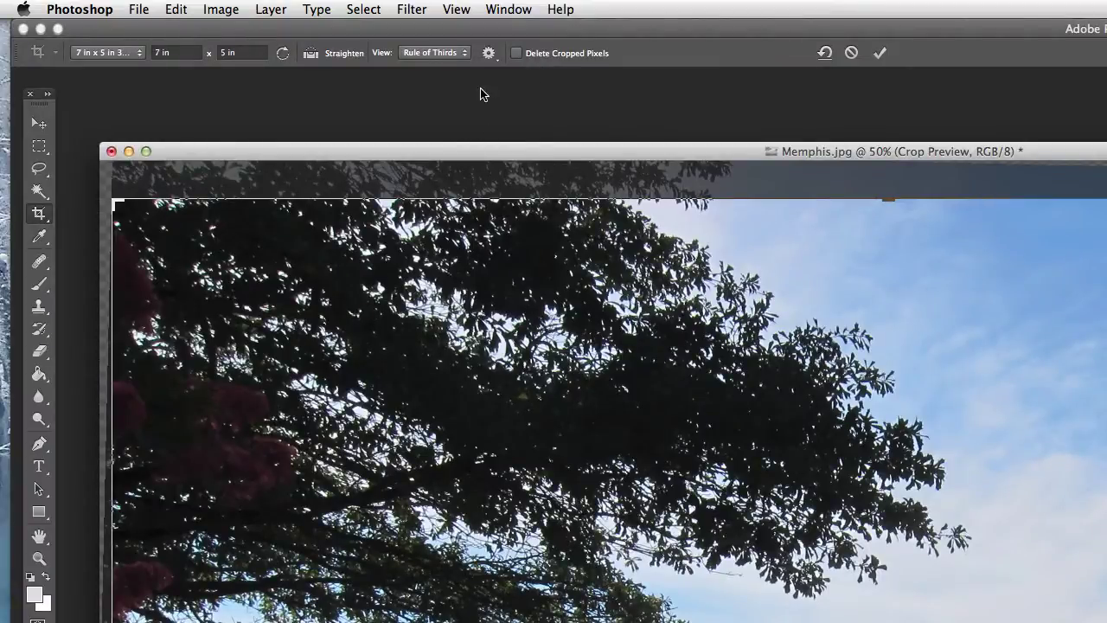
Step: Set the crop overlay to always show, and try the Grid and Golden Ratio overlays
left_click(432, 54)
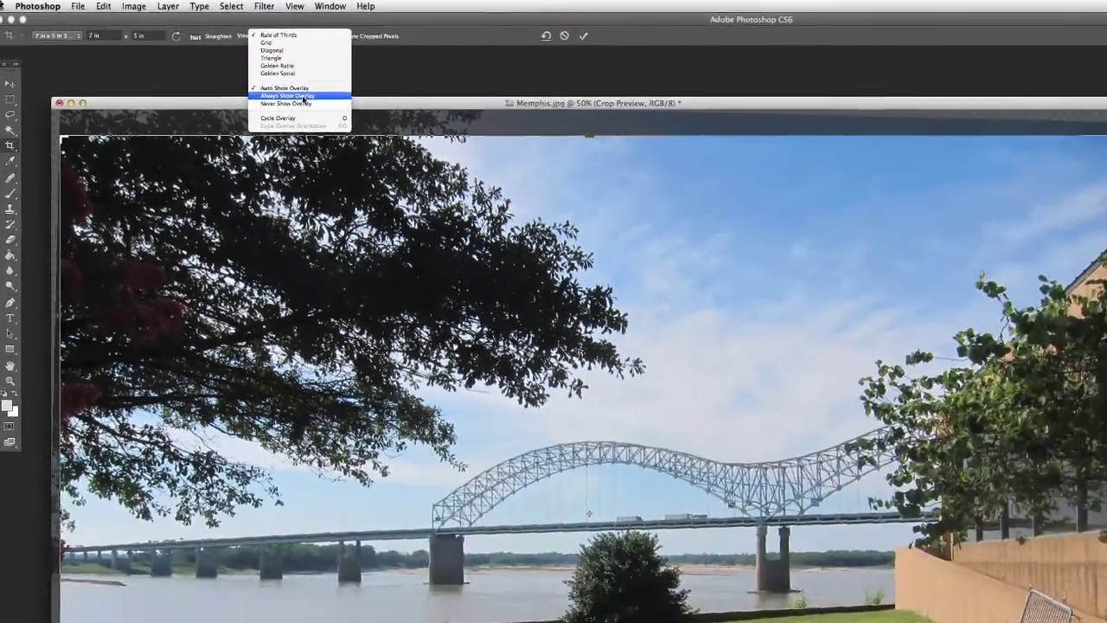
left_click(303, 97)
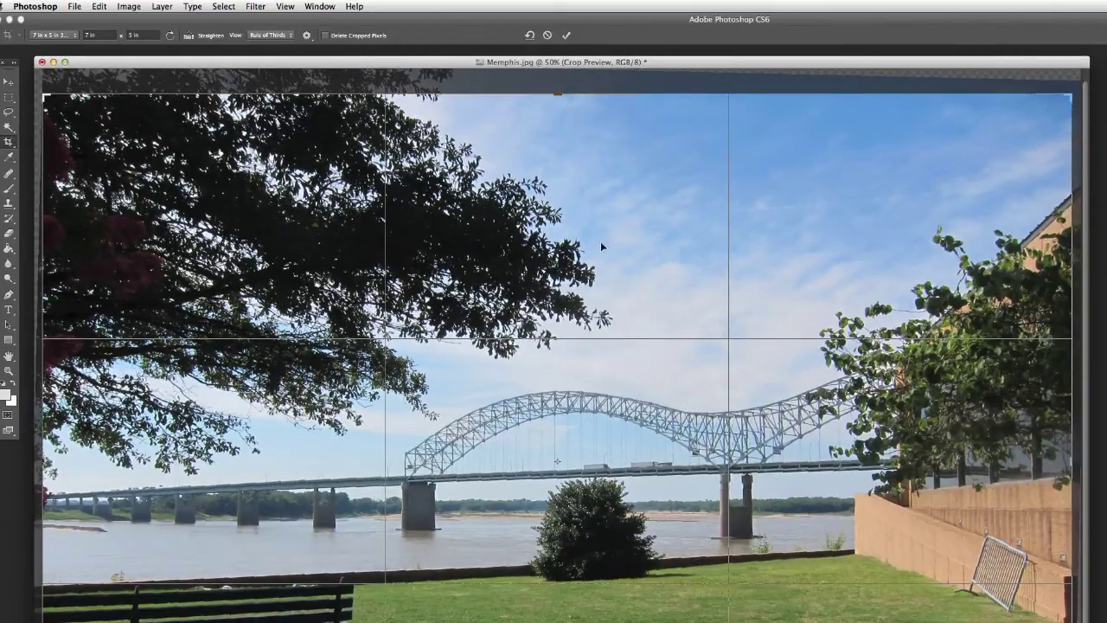
left_click(270, 34)
left_click(281, 46)
left_click(281, 38)
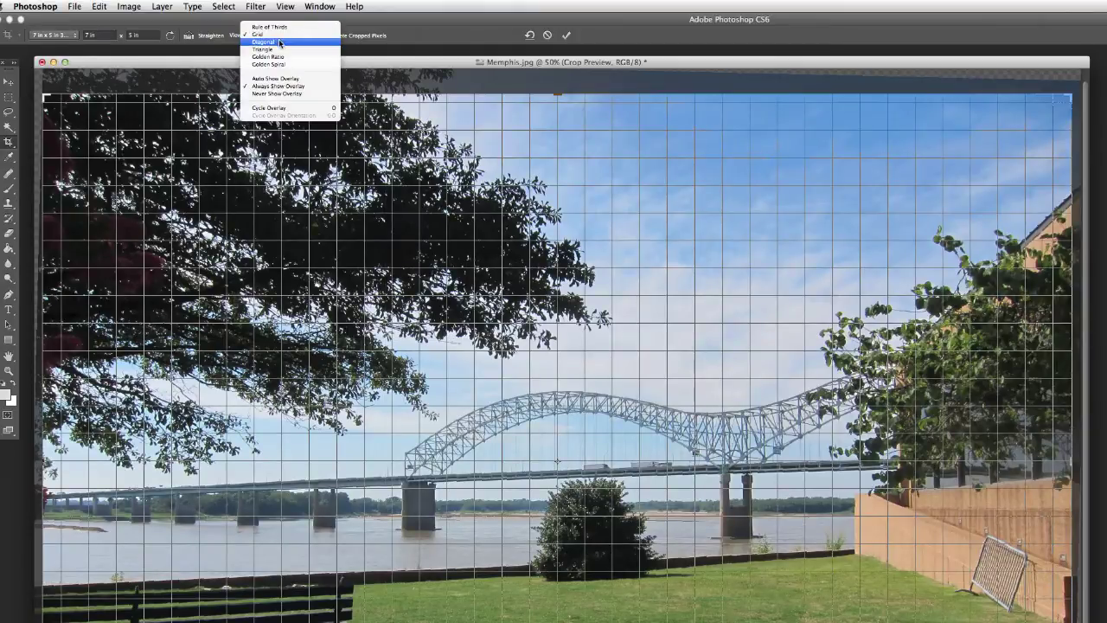
left_click(281, 54)
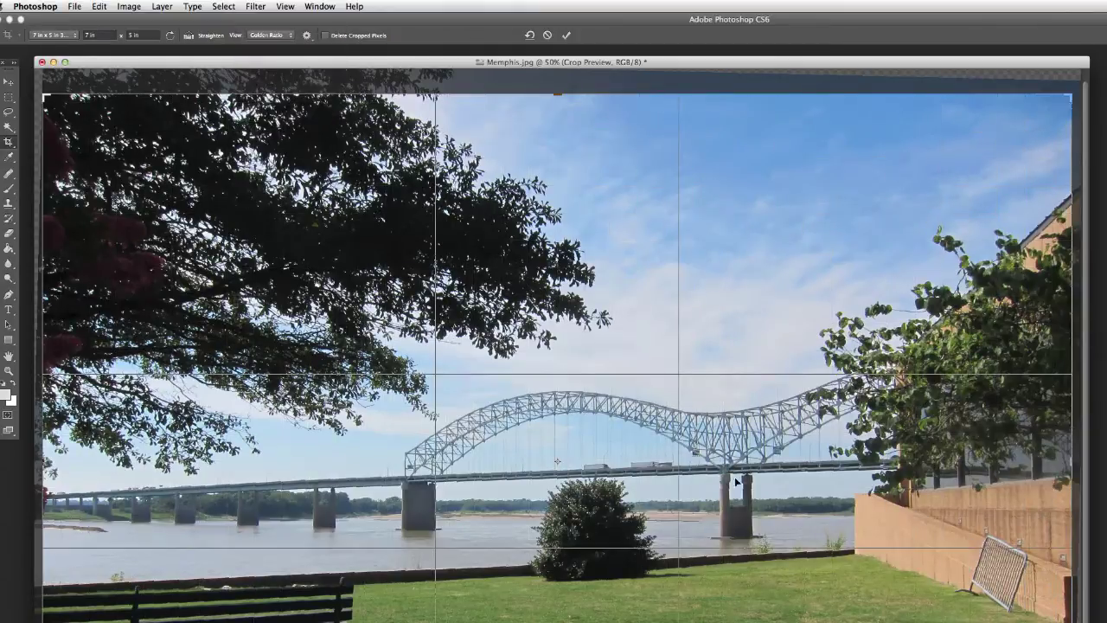
Step: Return the crop overlay to Rule of Thirds with Auto Show Overlay
left_click(272, 36)
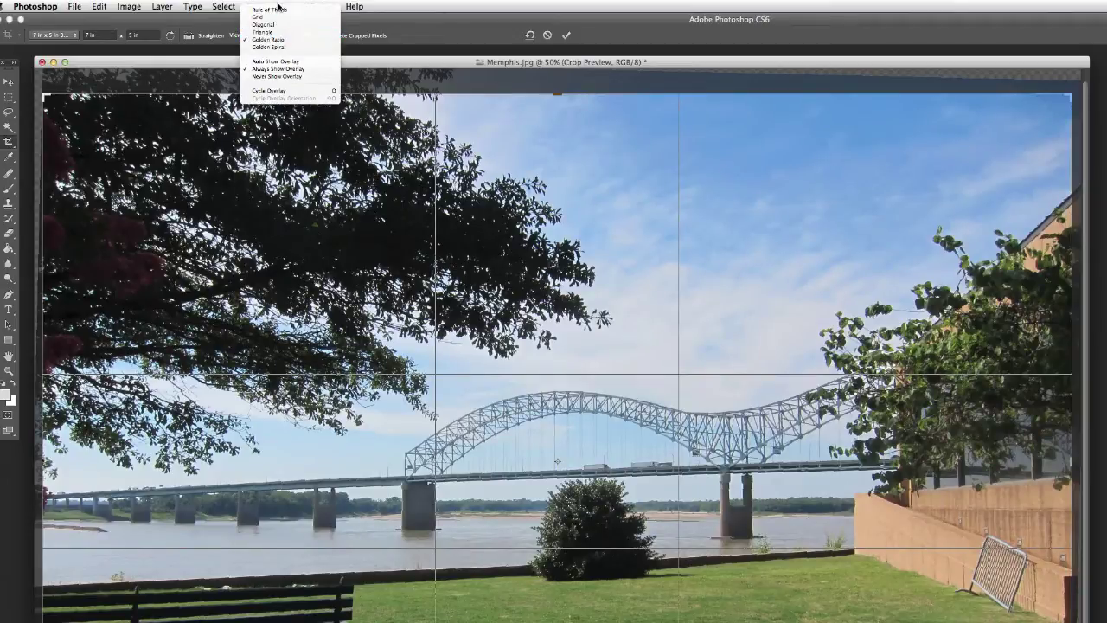
left_click(275, 11)
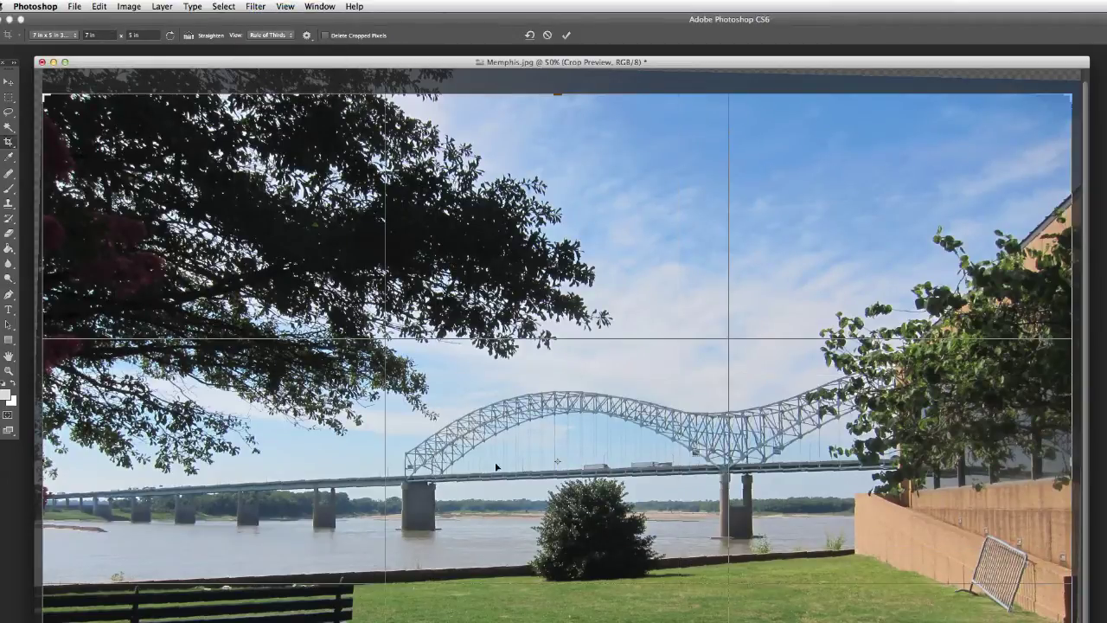
left_click(273, 36)
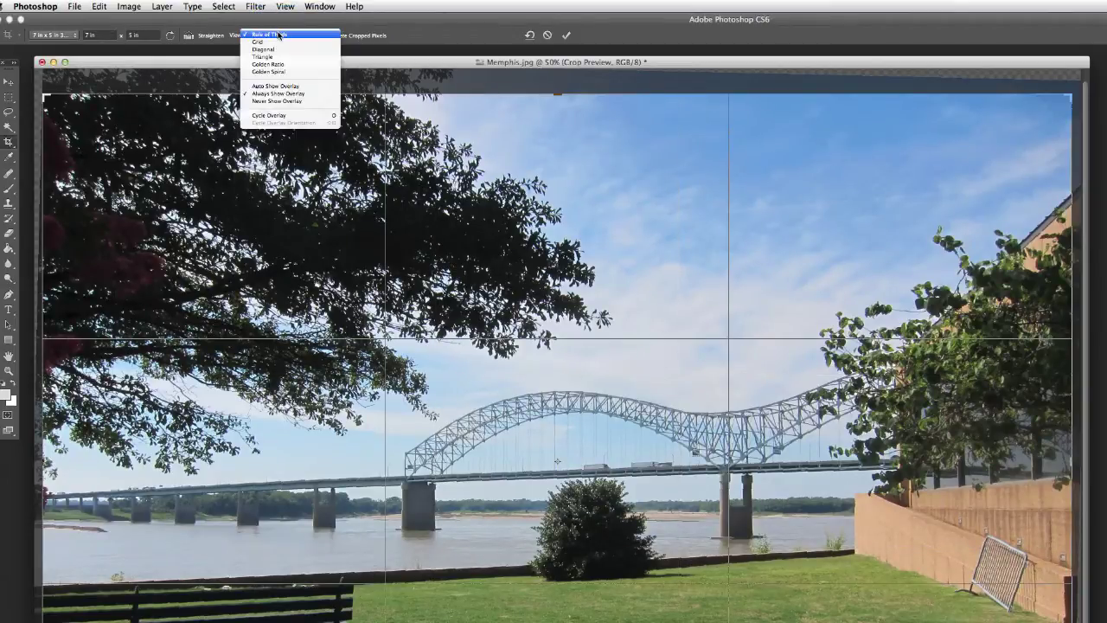
left_click(285, 87)
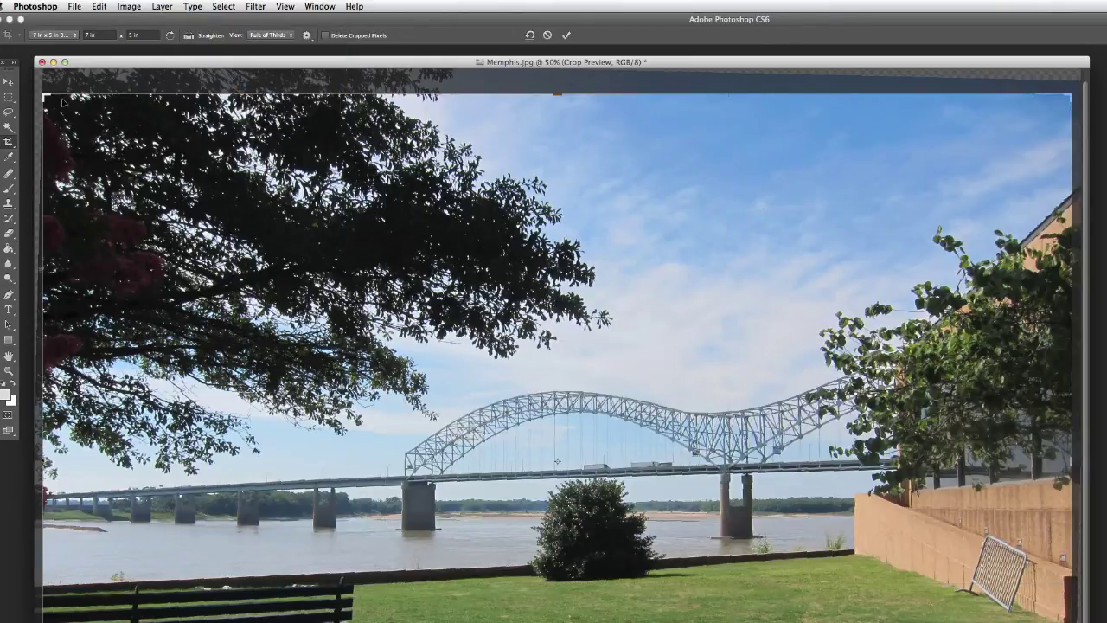
Step: Set the crop to the 5 x 7 ratio preset in landscape orientation
mouse_move(41, 93)
left_mouse_down()
mouse_move(44, 76)
mouse_move(82, 100)
mouse_move(69, 82)
mouse_move(41, 94)
left_mouse_up()
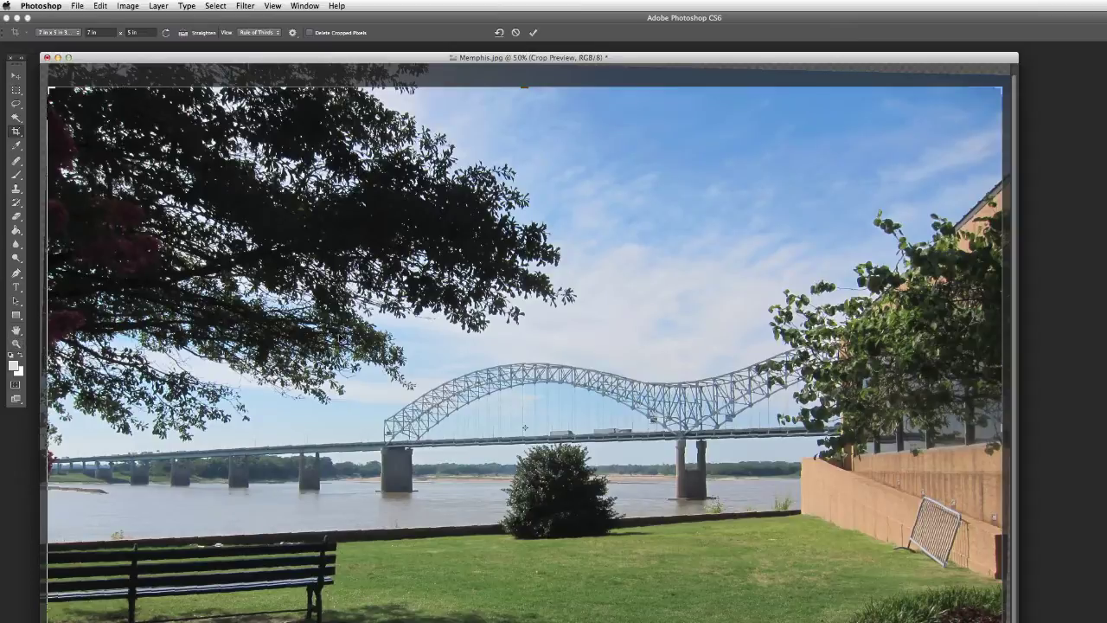
left_click_drag(398, 58, 432, 54)
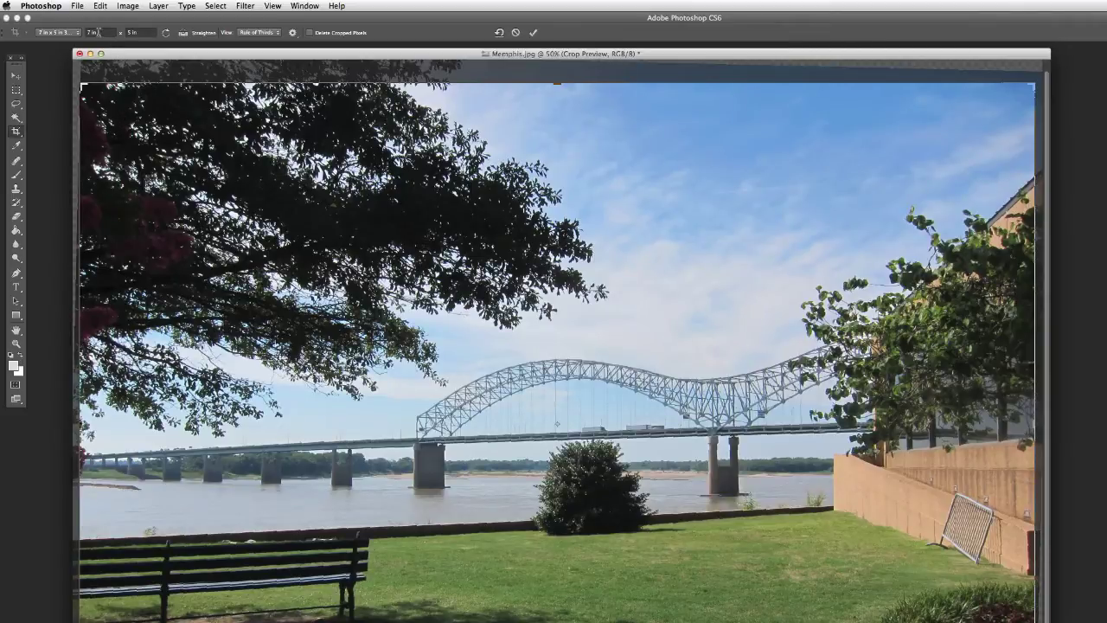
left_click(76, 33)
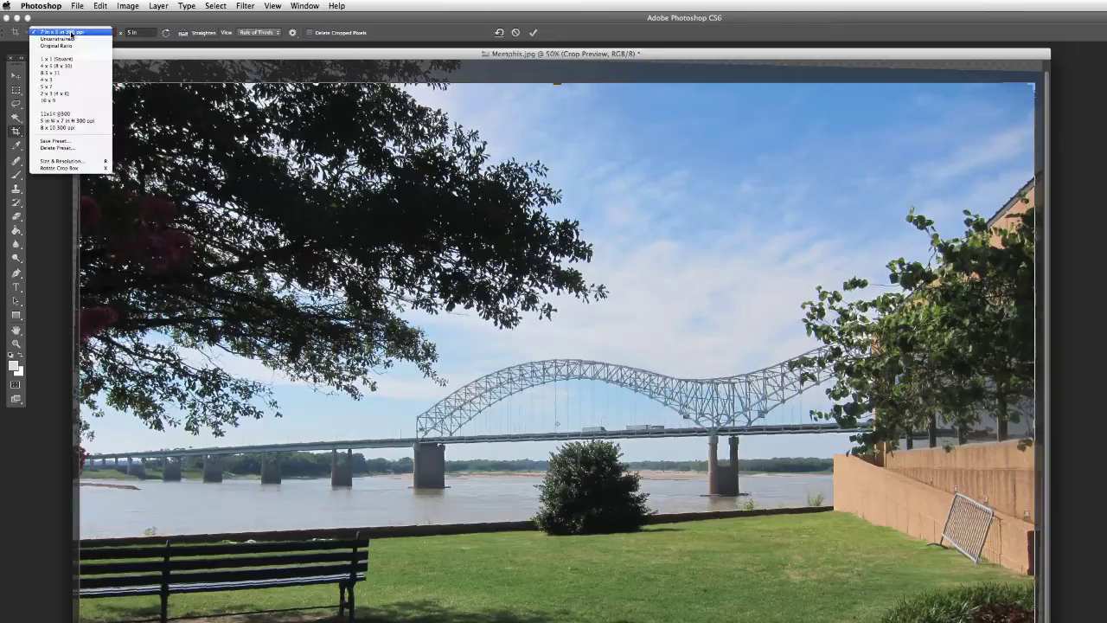
left_click(58, 87)
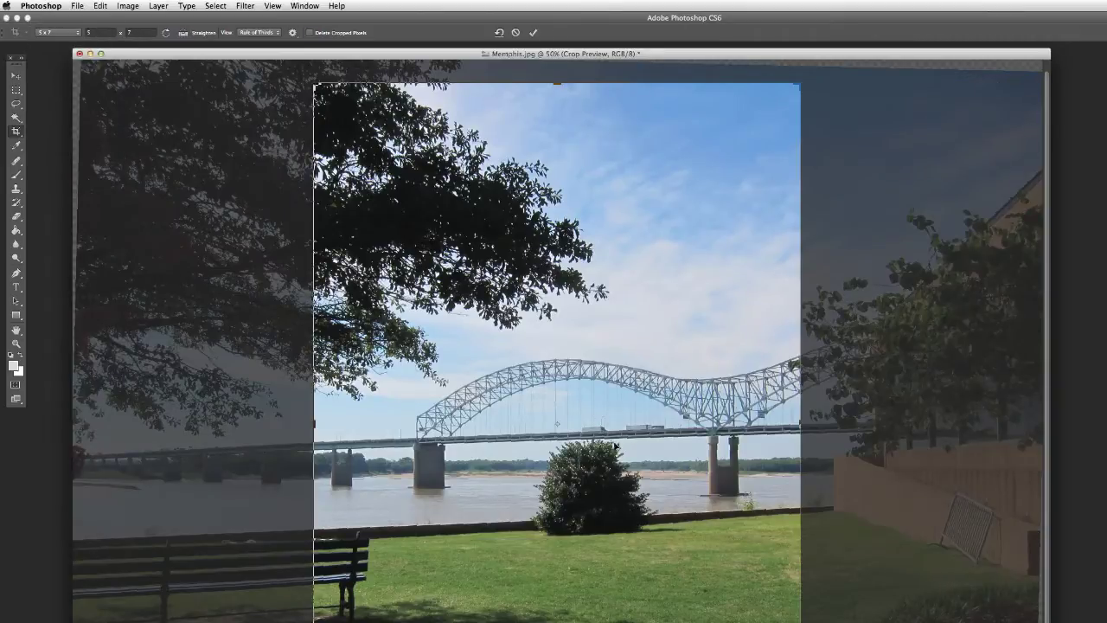
left_click(165, 33)
Step: Shift the photo right and slightly up inside the crop frame, apply the crop, and reposition the document window
left_click_drag(544, 392, 601, 381)
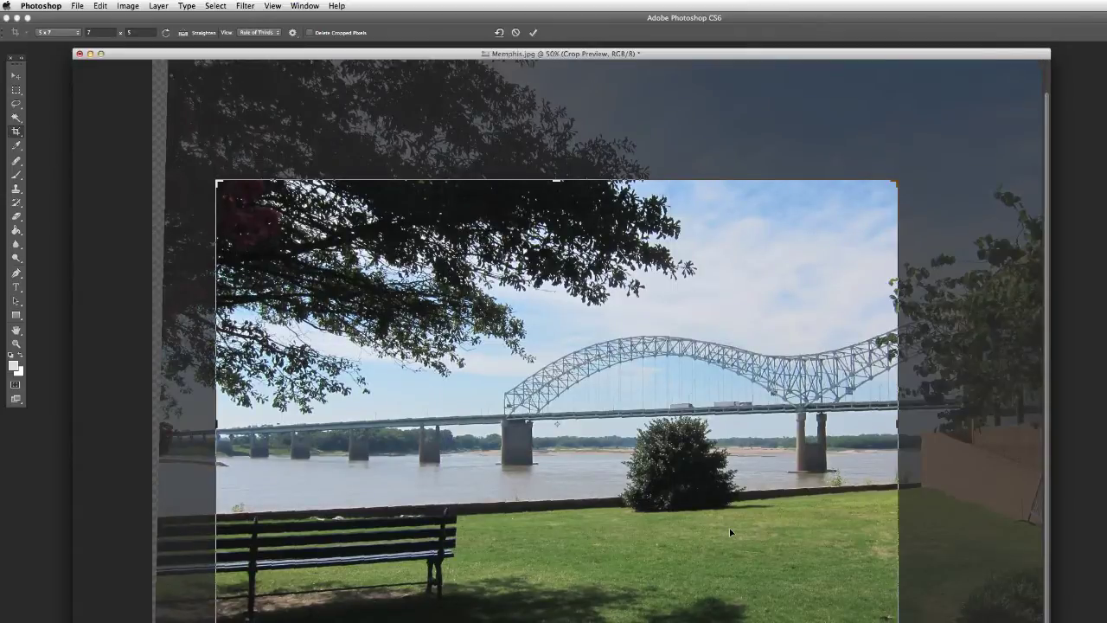
key("Return")
left_click_drag(555, 54, 606, 103)
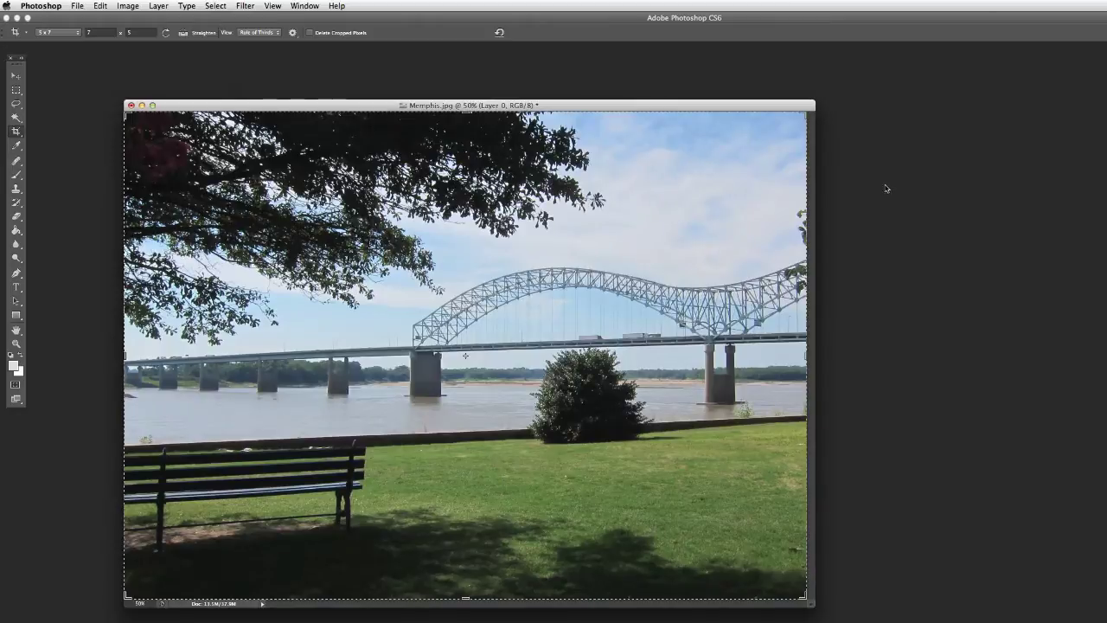
Step: Check the cropped photo's pixel dimensions, document size and resolution, leaving the image size unchanged
left_click(128, 6)
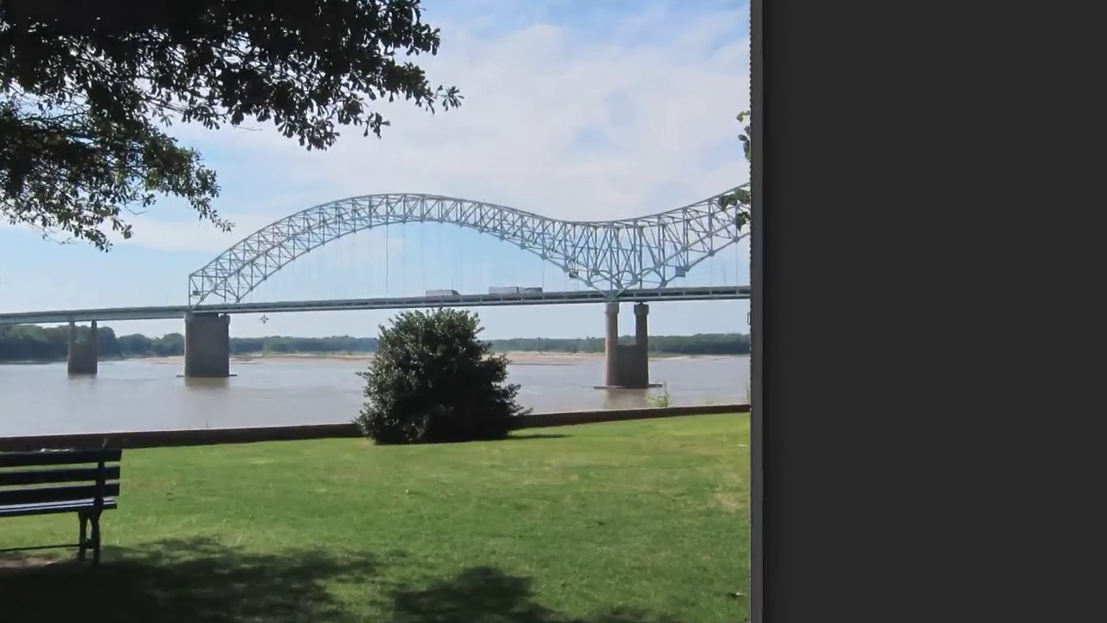
key("alt+super+i")
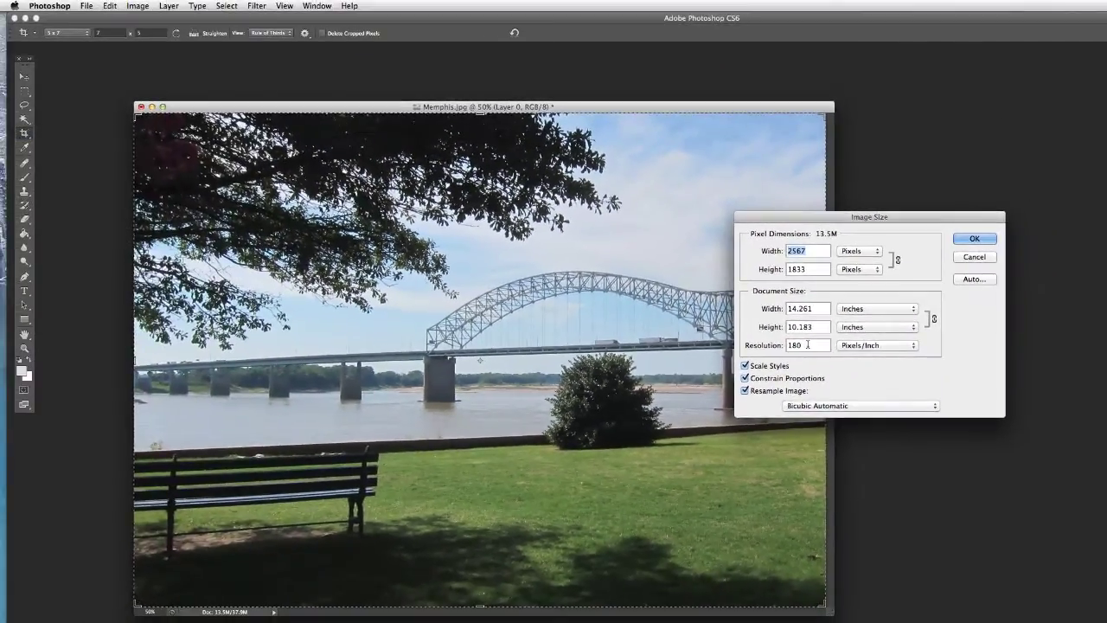
left_click(973, 257)
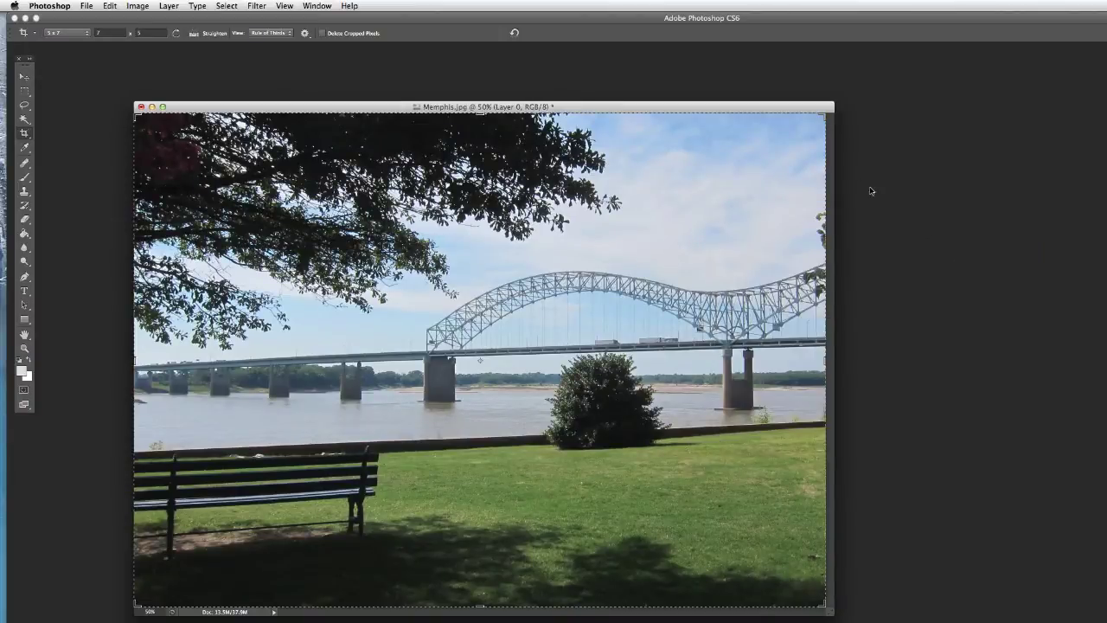
left_click_drag(780, 107, 807, 105)
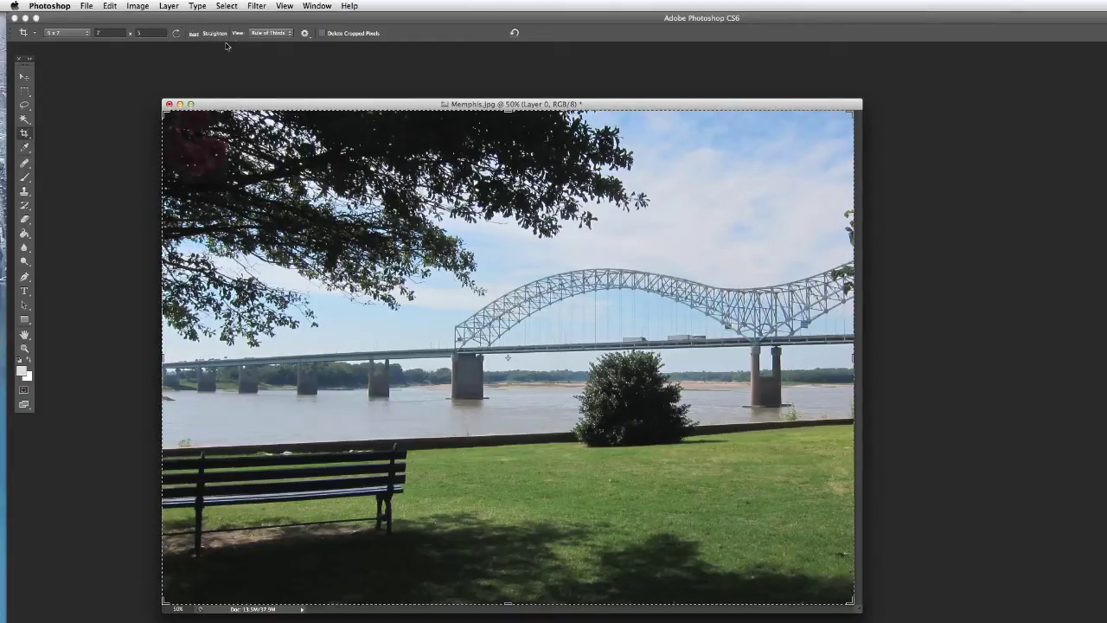
left_click_drag(258, 102, 230, 90)
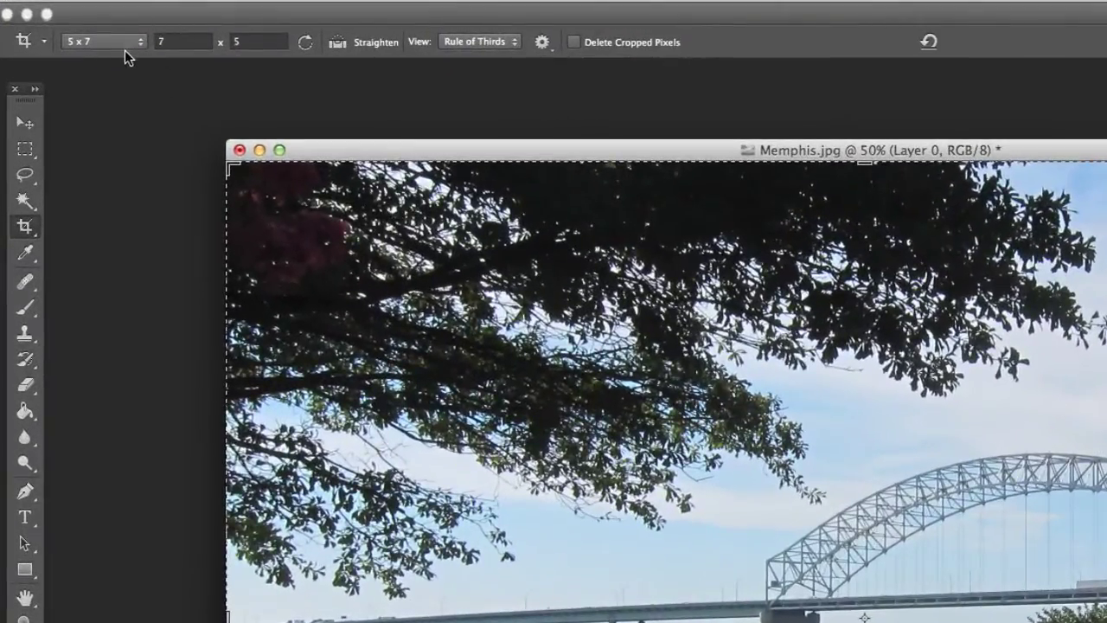
Step: Define a custom crop size of 5 by 5 inches at 300 pixels/inch, with saving as a crop preset enabled
left_click(113, 41)
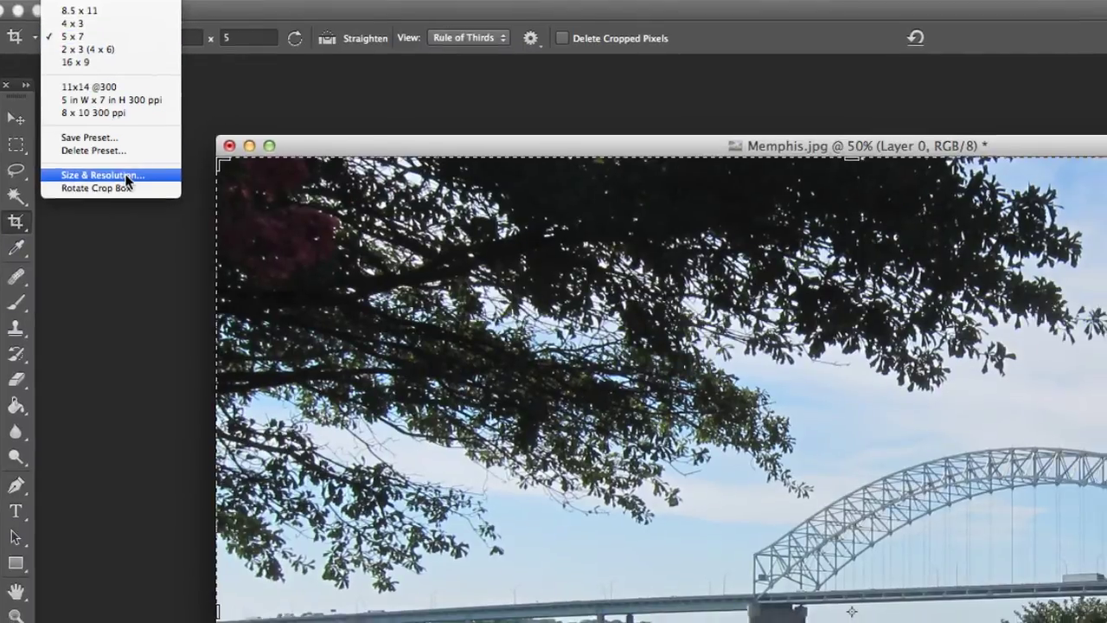
left_click(109, 179)
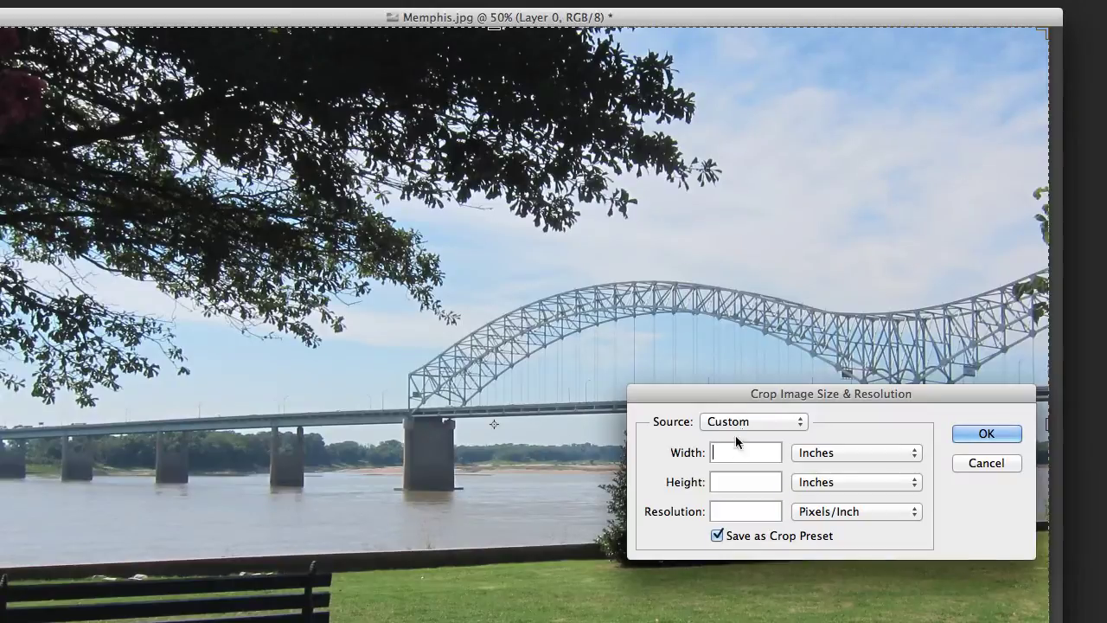
left_click_drag(735, 394, 647, 390)
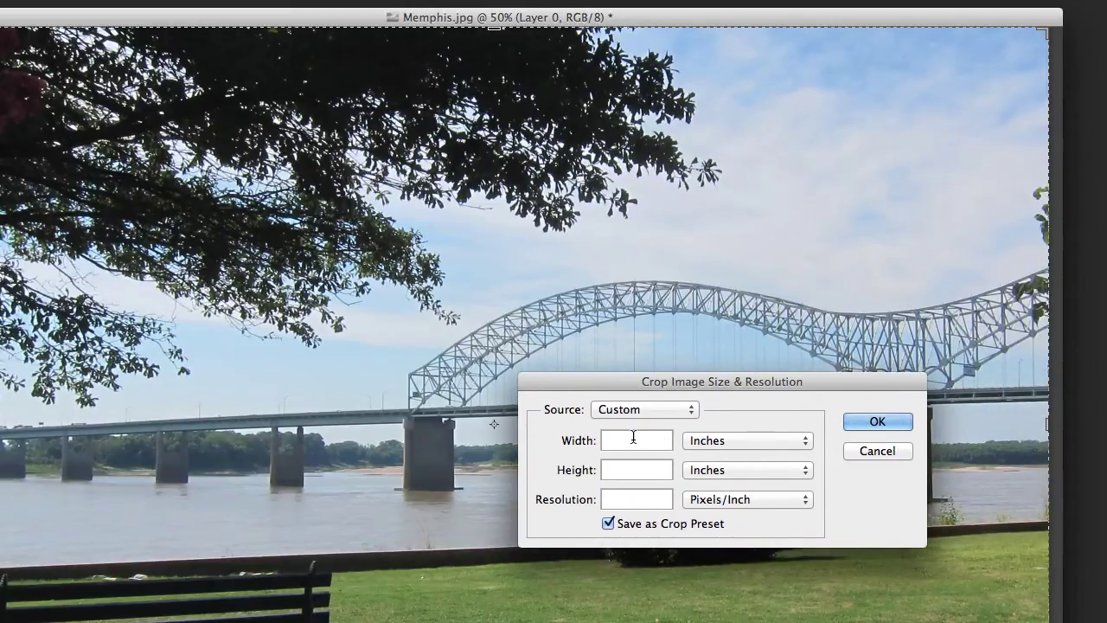
type("5")
left_click(620, 465)
type("5")
left_click(630, 499)
type("300")
left_click(875, 422)
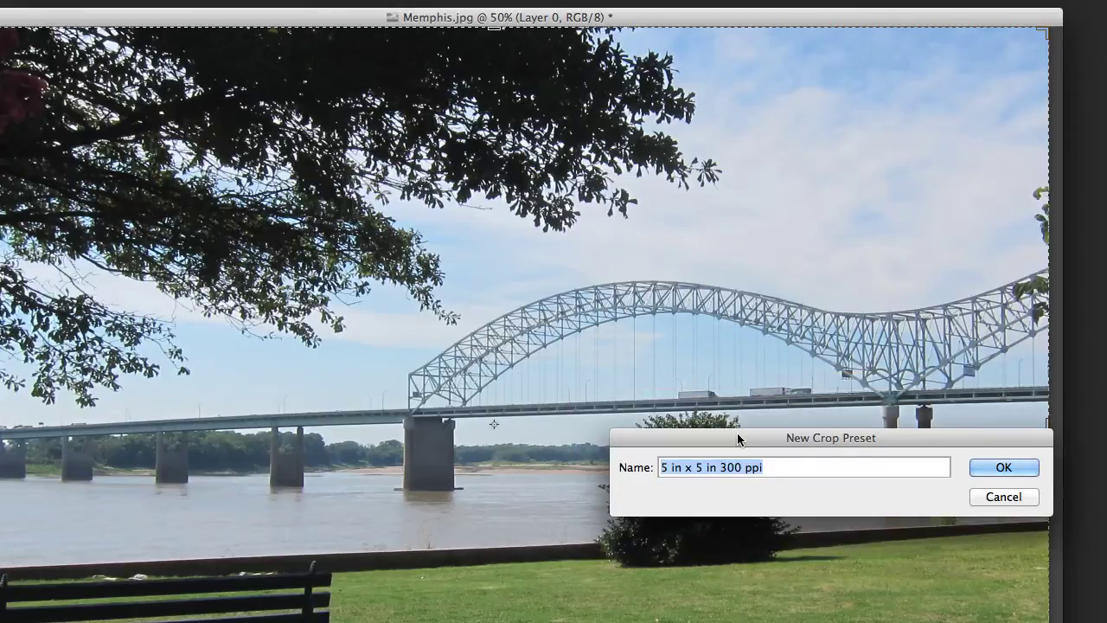
type("5x5 @3")
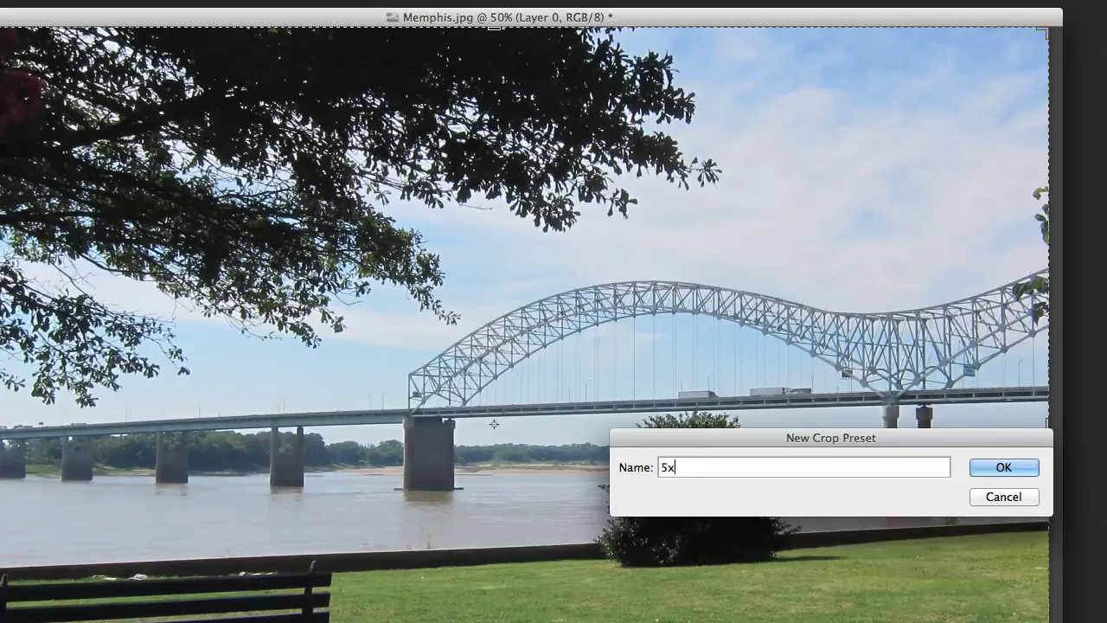
type("00")
left_click(1003, 467)
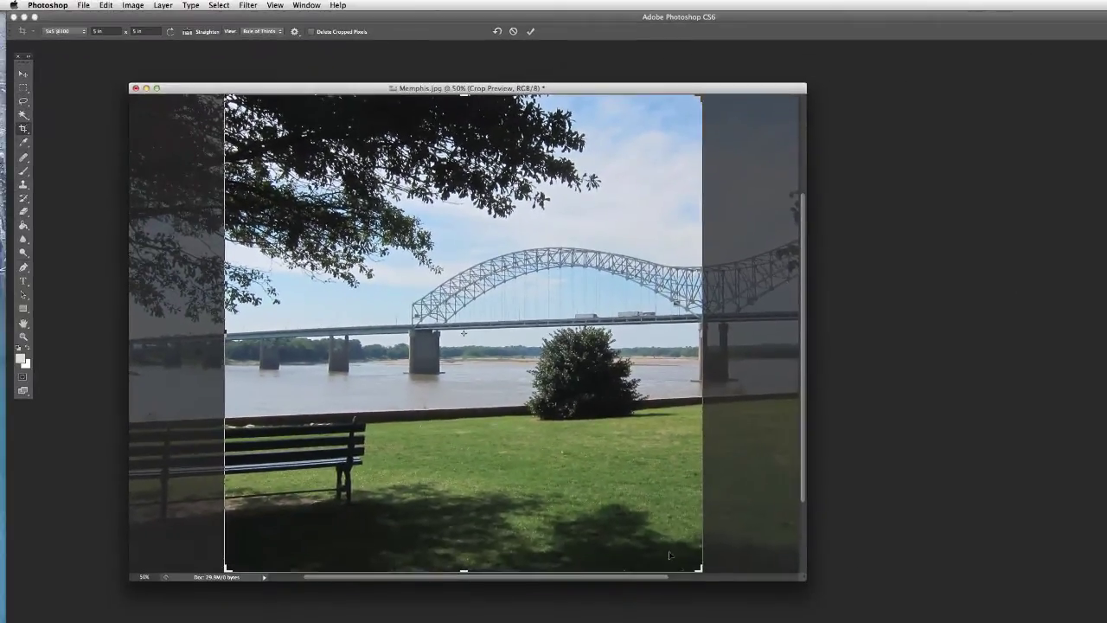
Step: Shrink the square crop frame around the bridge and bush, shift the photo slightly left inside it, and apply the crop
left_click_drag(698, 569, 627, 496)
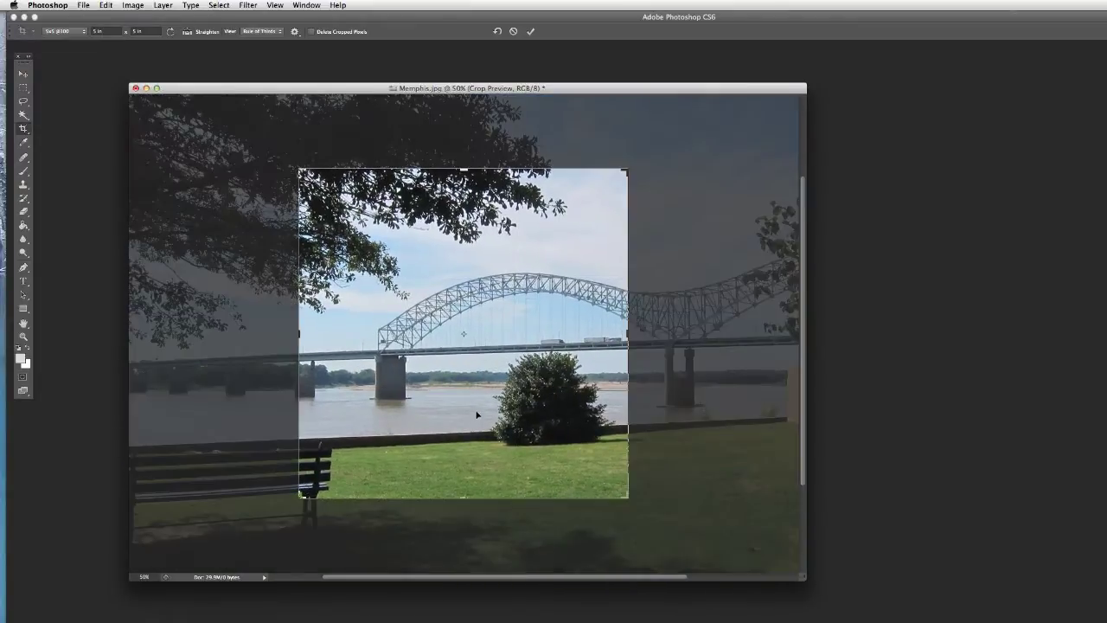
left_click_drag(484, 433, 449, 435)
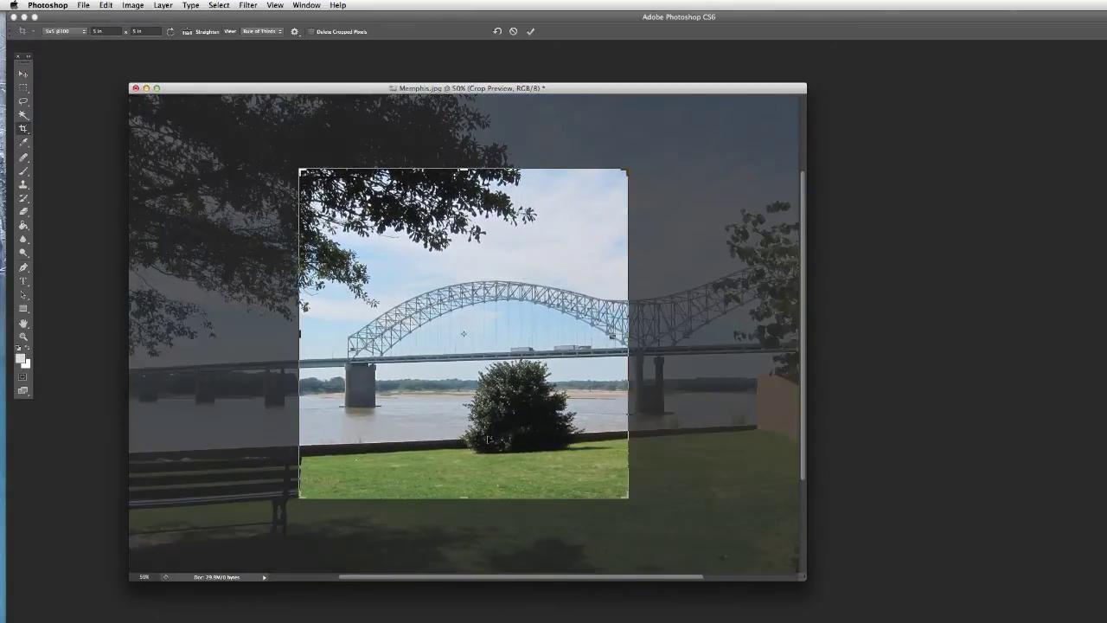
key("Return")
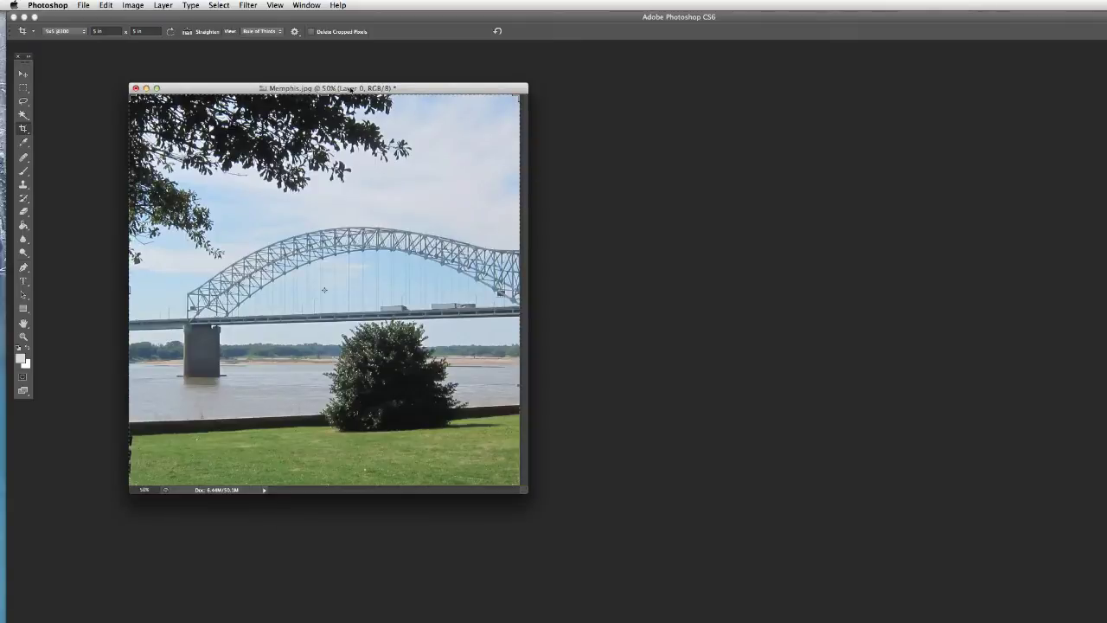
Step: Check the square-cropped bridge photo's pixel dimensions, document size and resolution without altering the image size
left_click(134, 6)
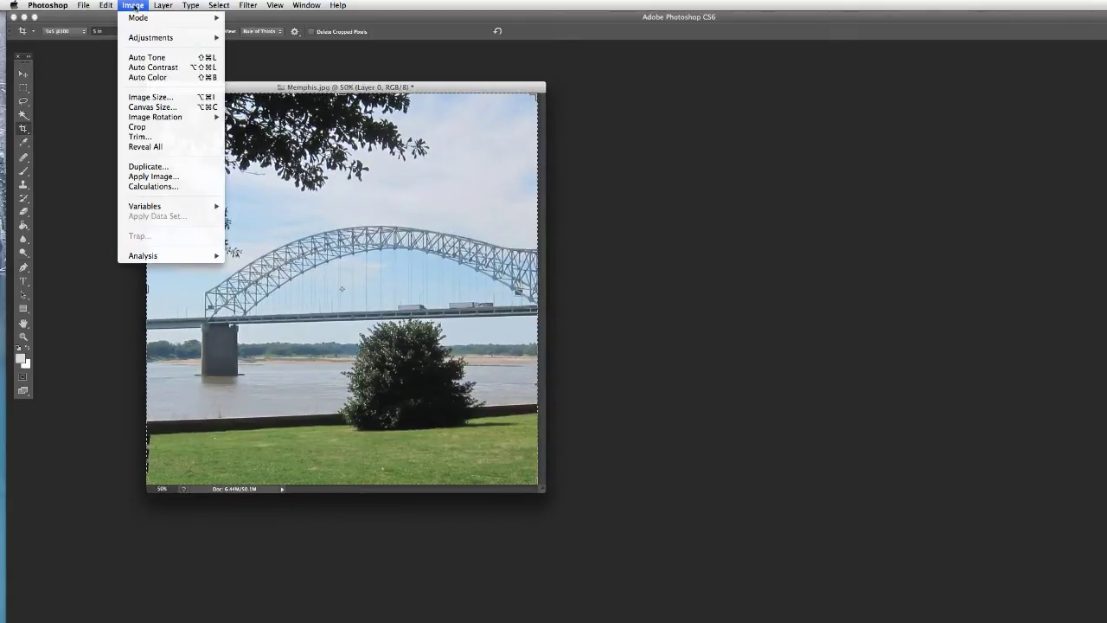
left_click(169, 99)
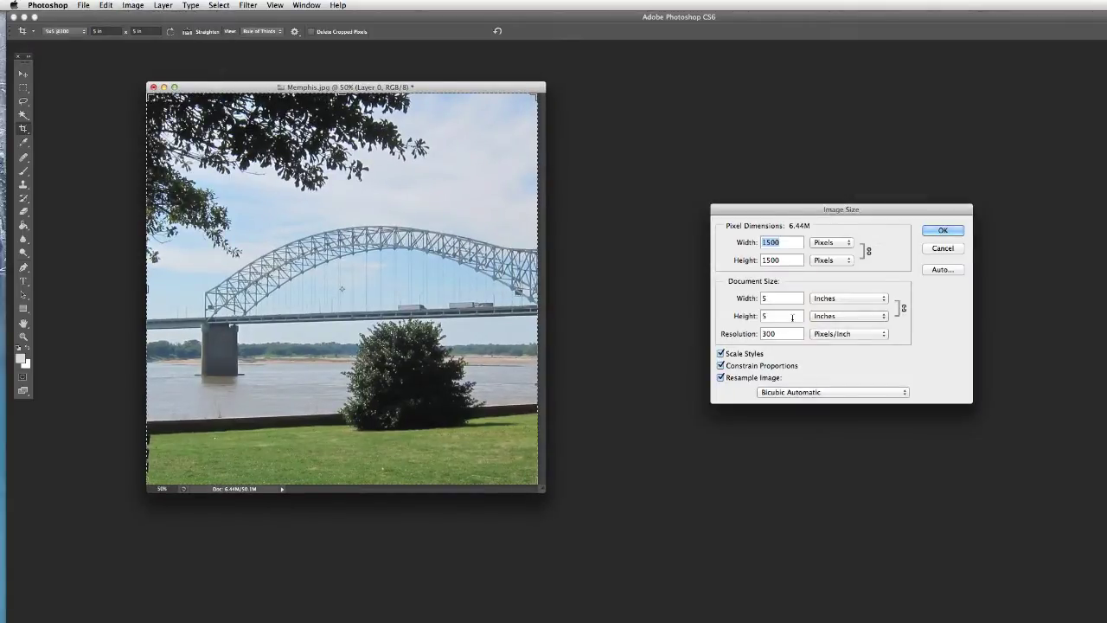
left_click_drag(804, 211, 635, 230)
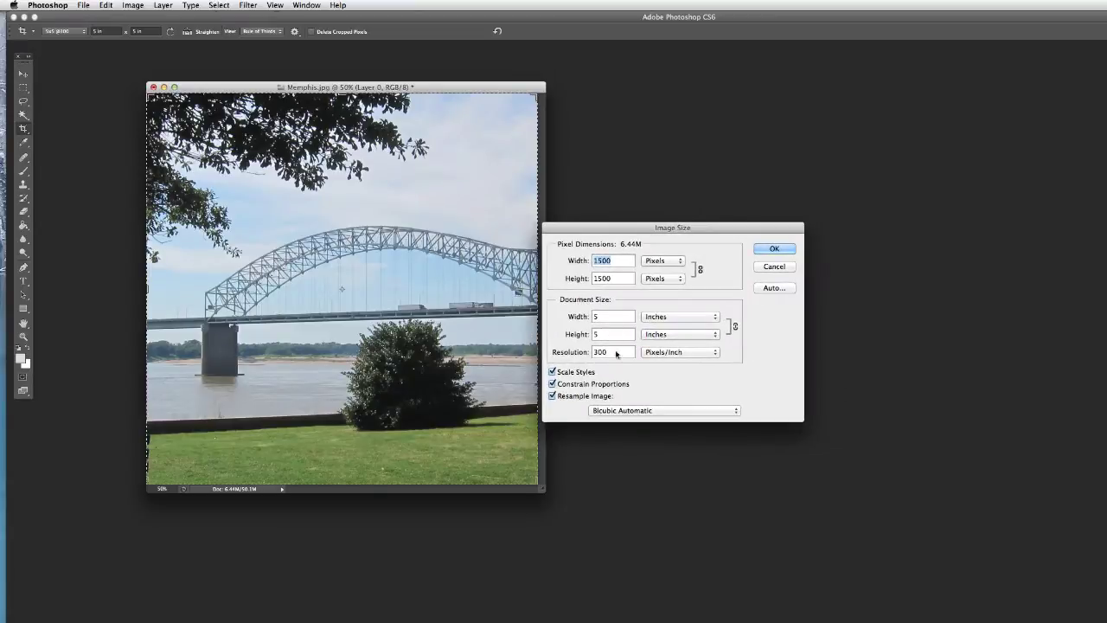
left_click(777, 267)
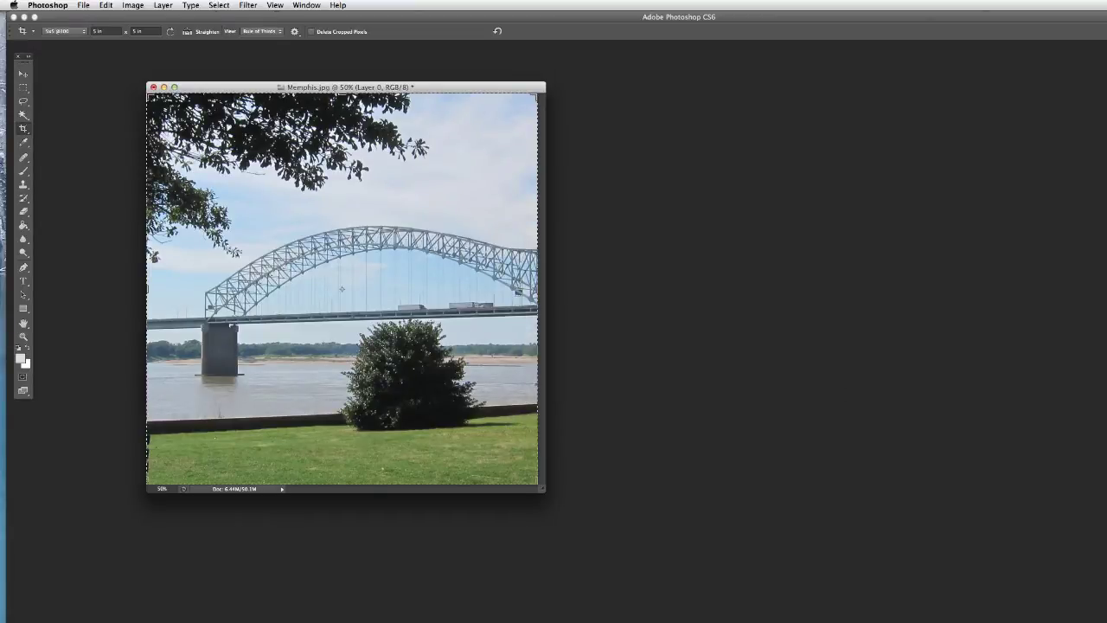
key("super+shift+s")
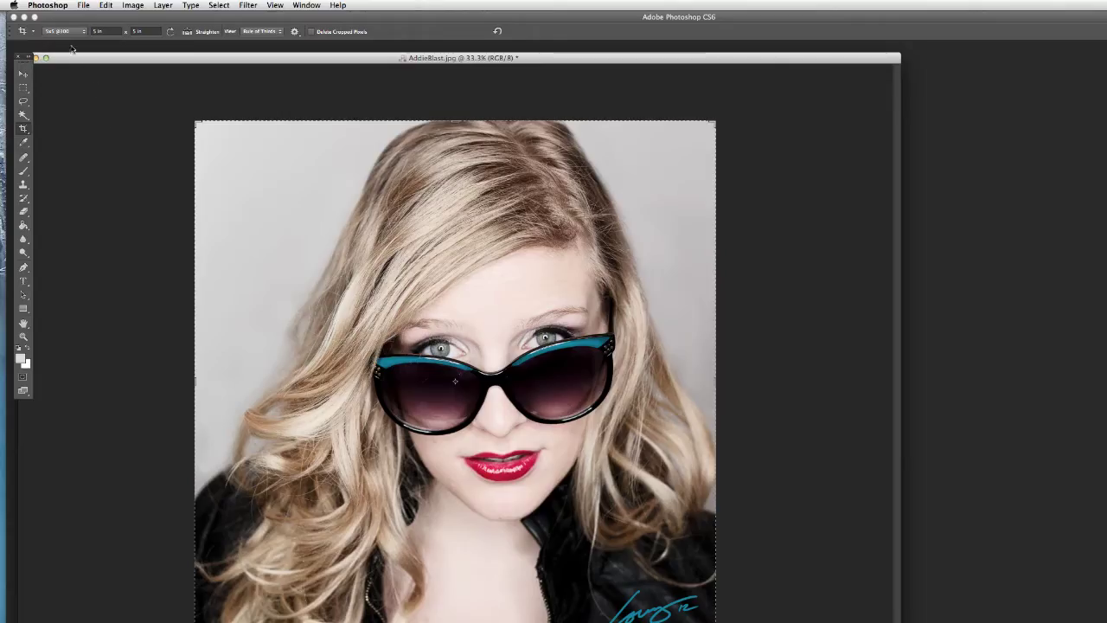
left_click(71, 32)
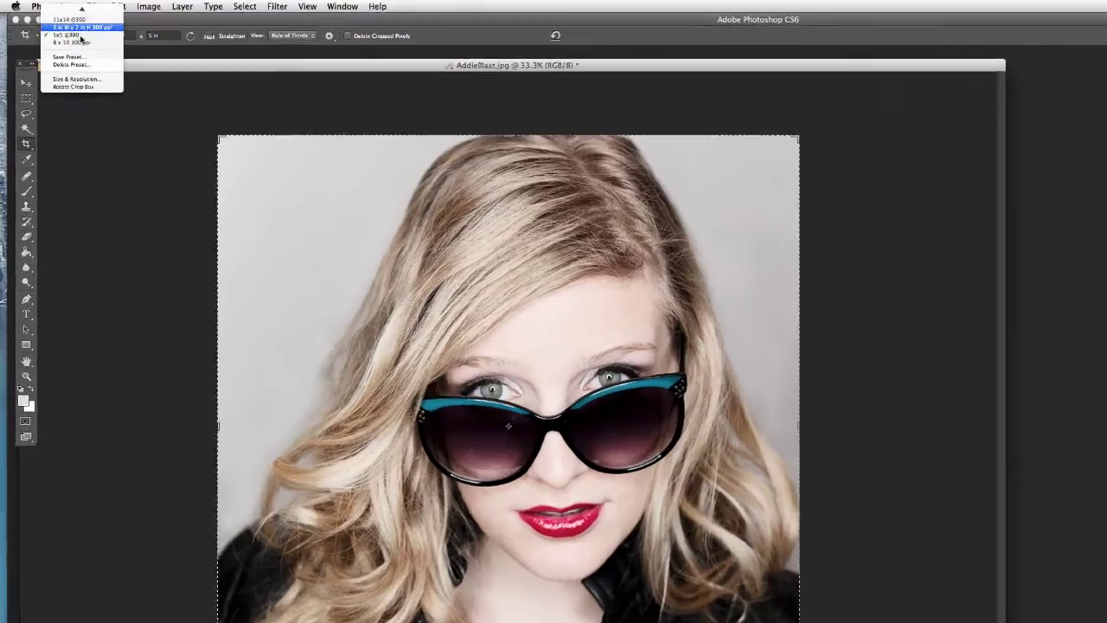
scroll(72, 33, "up", 3)
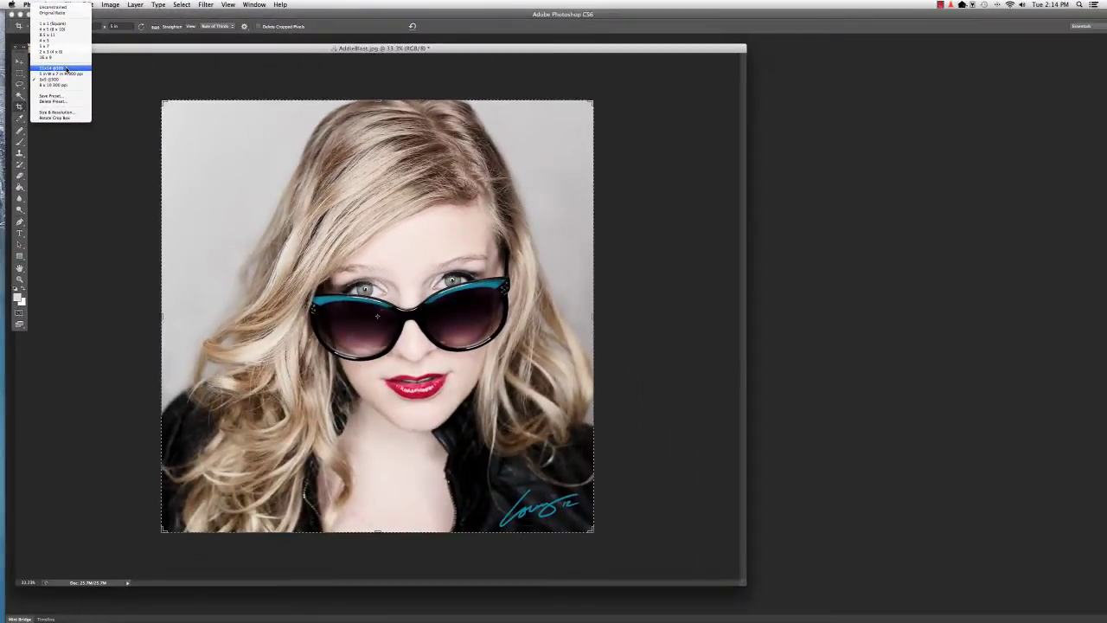
left_click(61, 68)
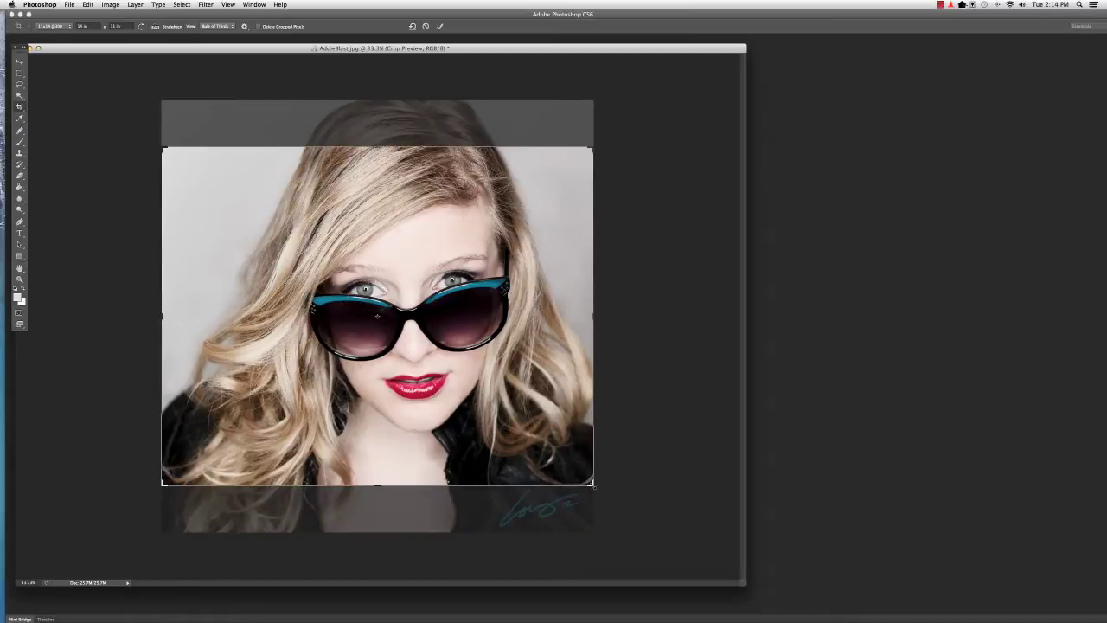
Step: Shrink the landscape crop frame tightly around the portrait's face, position the photo inside it, and apply the crop
left_click_drag(592, 483, 576, 444)
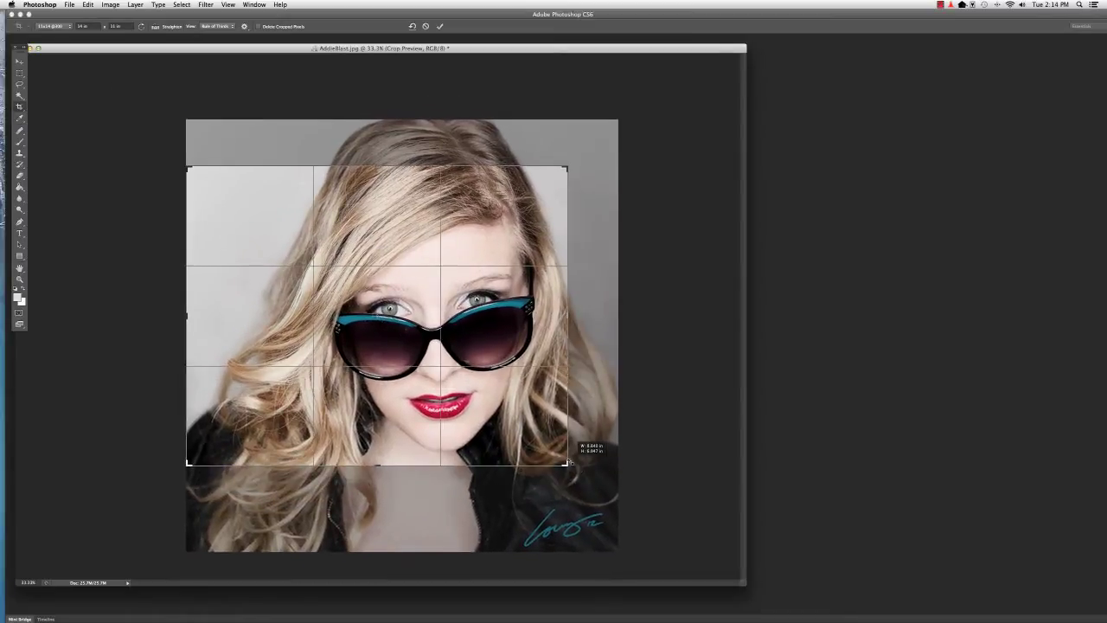
left_click_drag(512, 418, 483, 368)
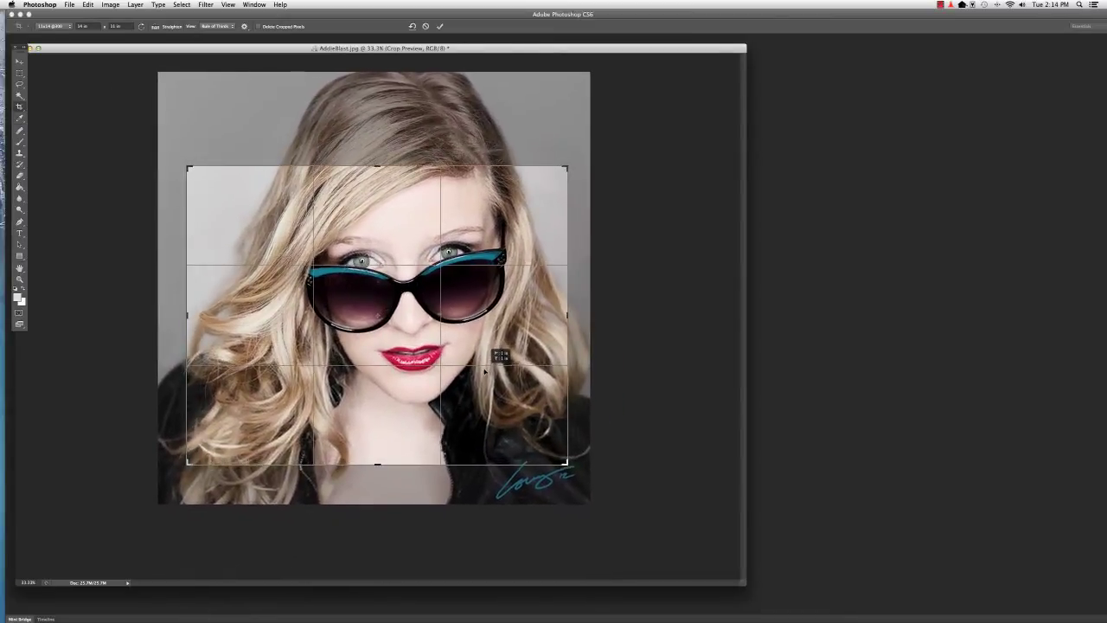
mouse_move(569, 465)
left_mouse_down()
mouse_move(545, 443)
mouse_move(582, 450)
mouse_move(563, 453)
mouse_move(569, 467)
left_mouse_up()
left_click_drag(457, 389, 480, 397)
left_click_drag(569, 466, 544, 447)
left_click_drag(387, 355, 357, 351)
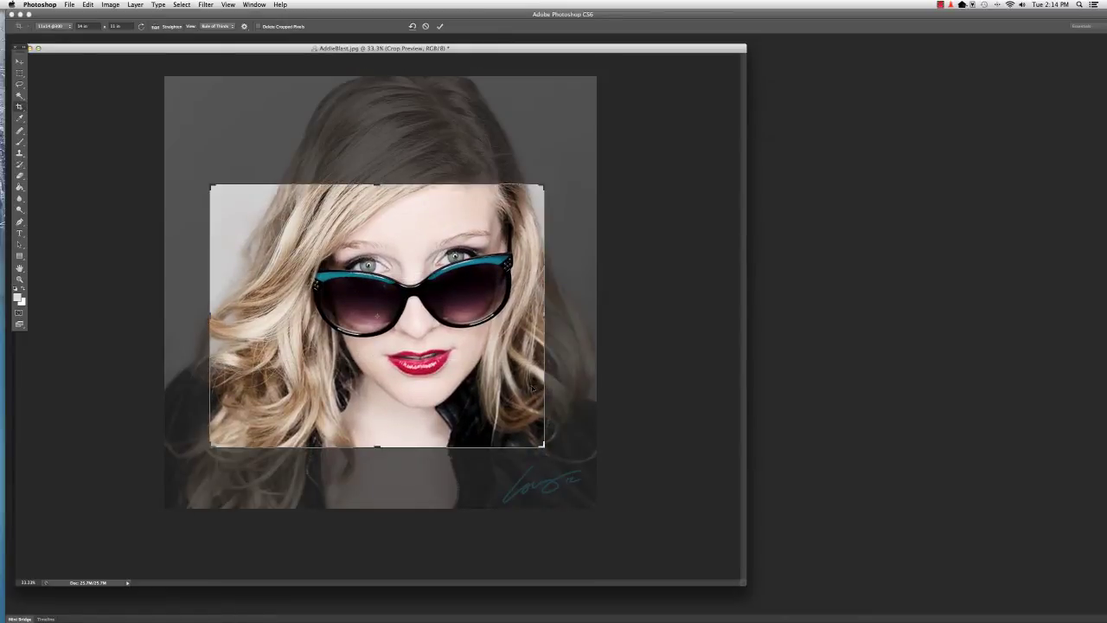
key("Return")
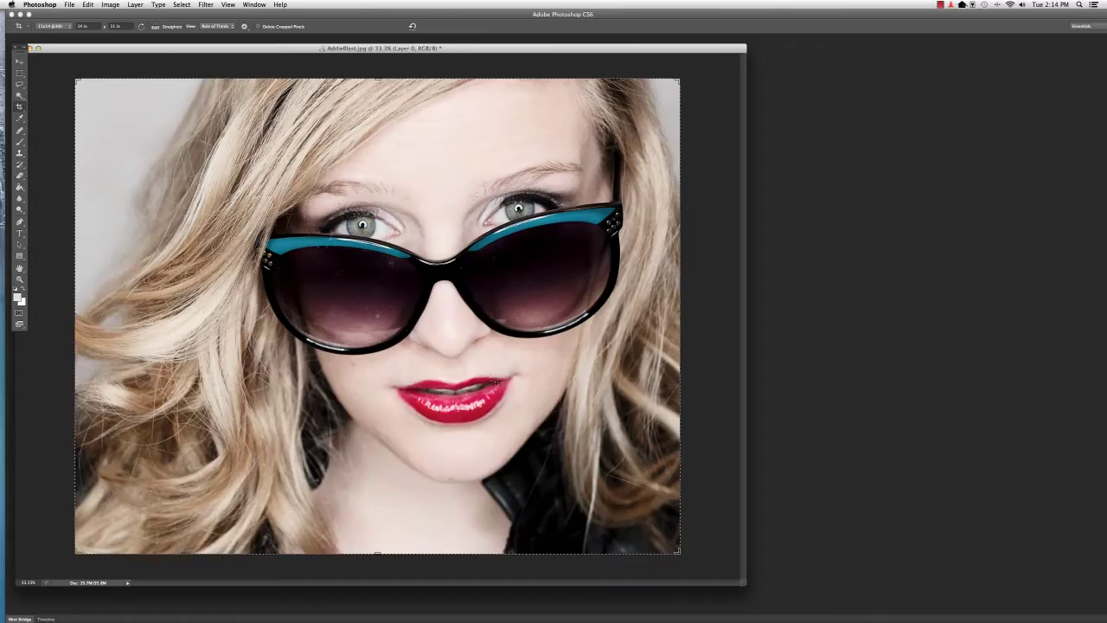
Step: Zoom the cropped portrait out to 12.5% and move its document window over the middle of the Memphis.jpg window
left_click(19, 279)
left_click(249, 251, "alt")
left_click(249, 251, "alt")
left_click(249, 250, "alt")
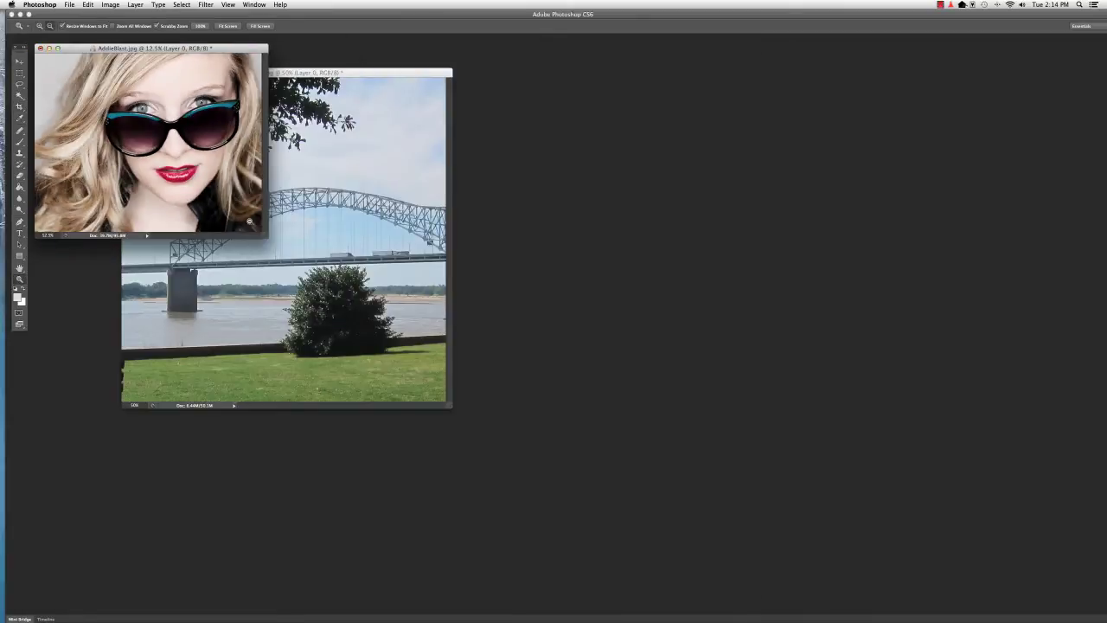
left_click_drag(218, 57, 336, 135)
Step: Check the cropped portrait's pixel dimensions, document size and resolution, leaving the image size unchanged
left_click(110, 4)
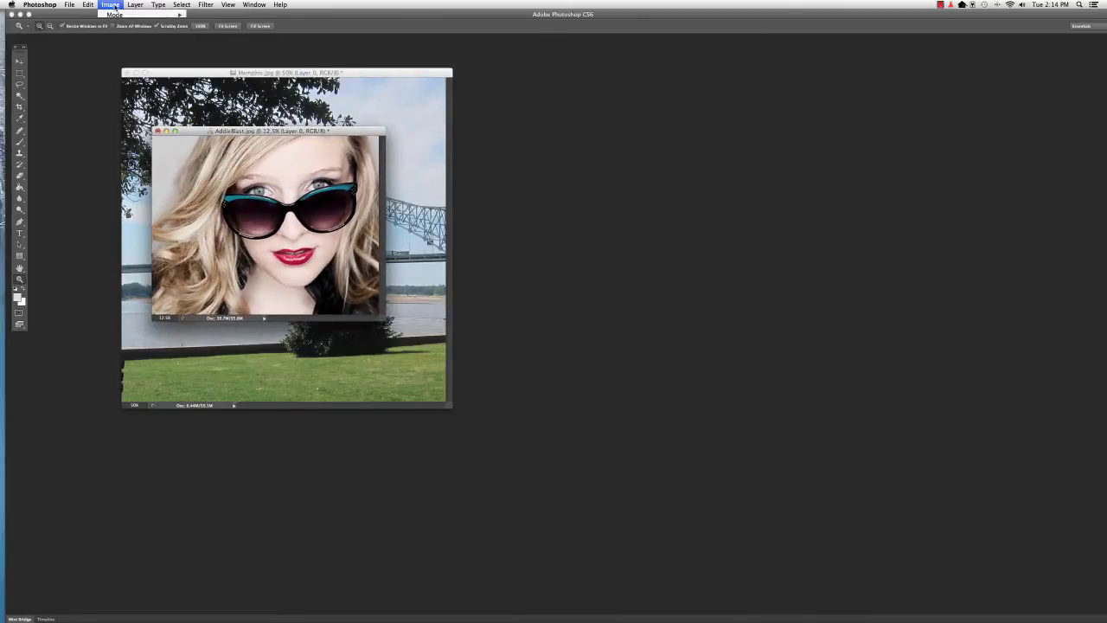
left_click(121, 82)
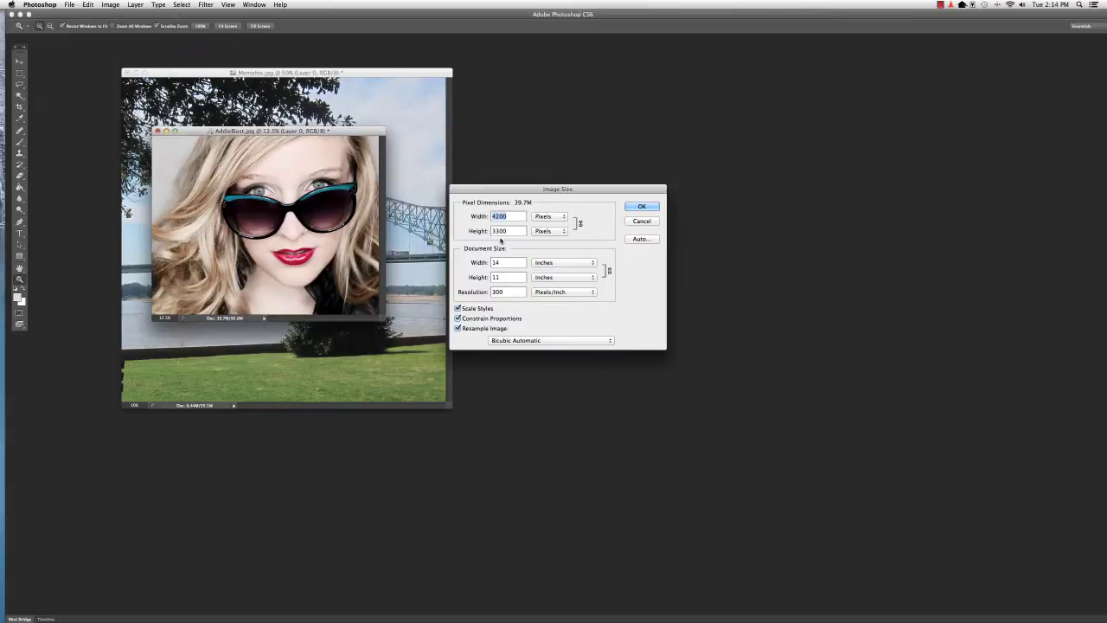
left_click(649, 224)
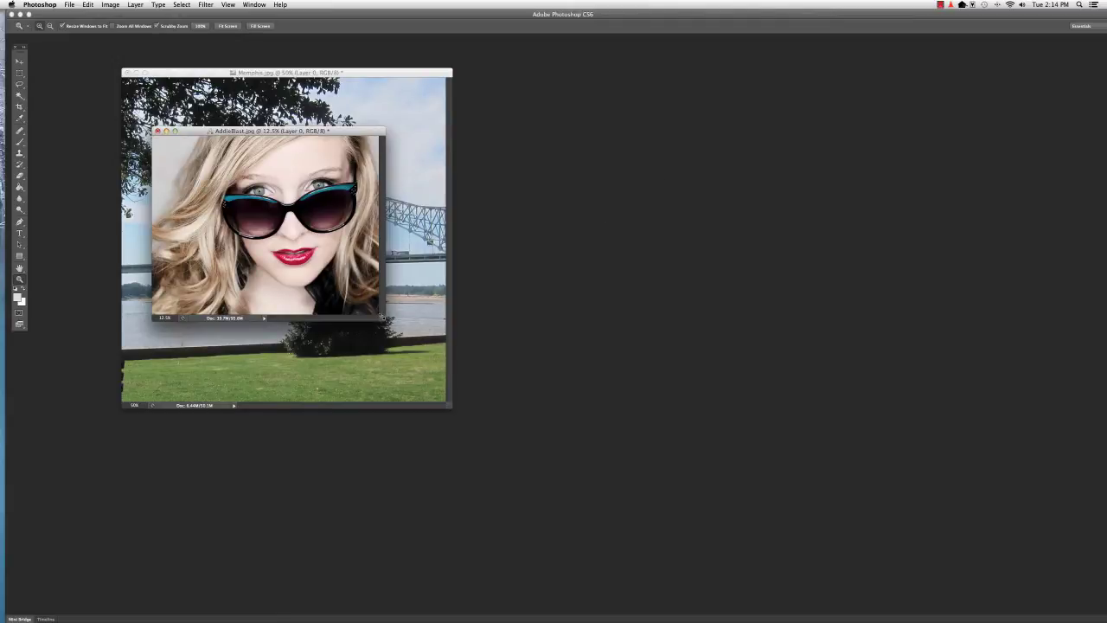
Step: Enlarge the document window to leave empty space around the portrait, and desaturate the photo
left_click_drag(382, 317, 758, 500)
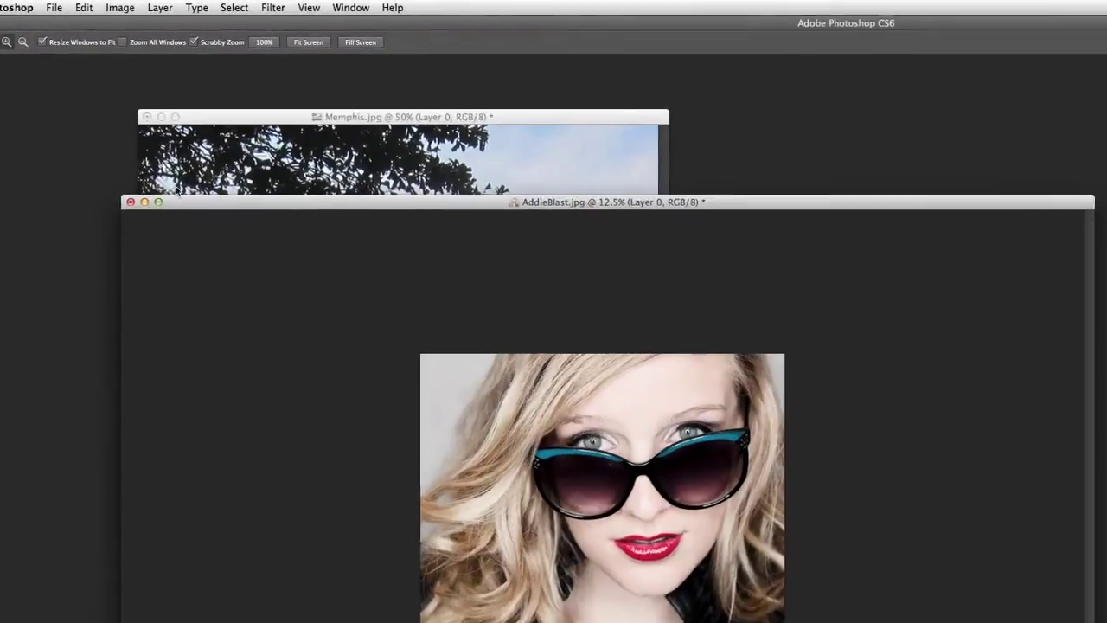
left_click(19, 107)
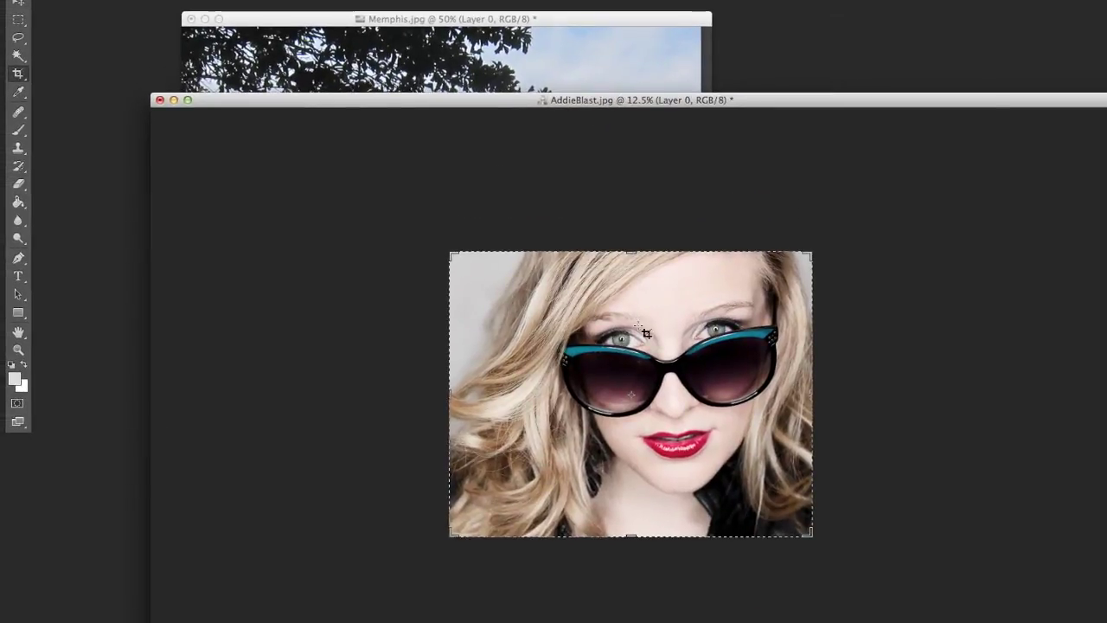
left_click_drag(650, 104, 643, 94)
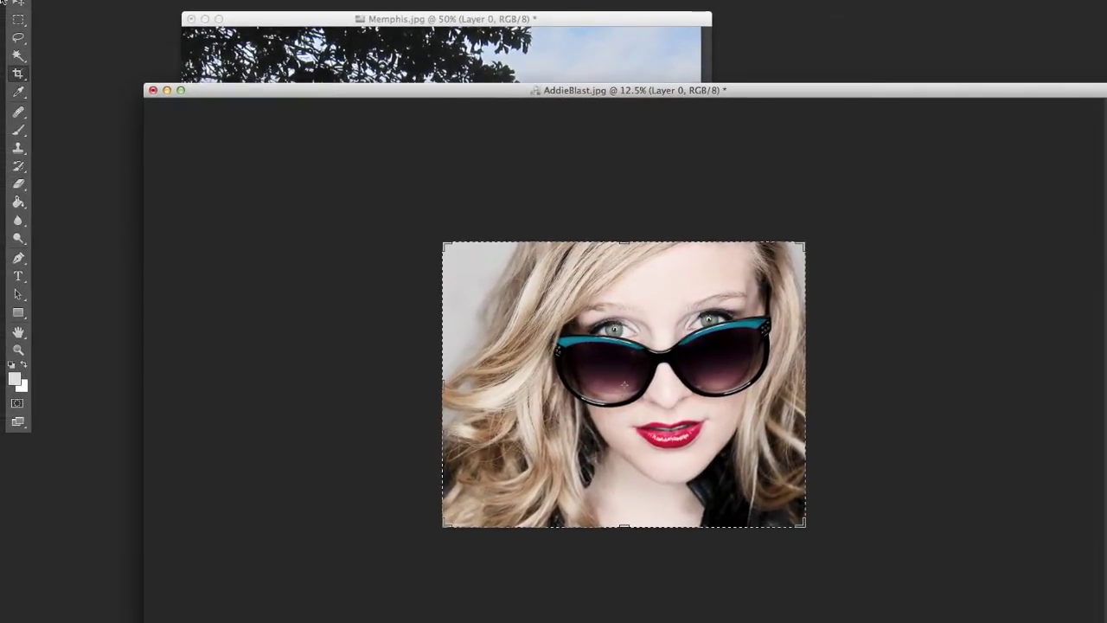
left_click(18, 4)
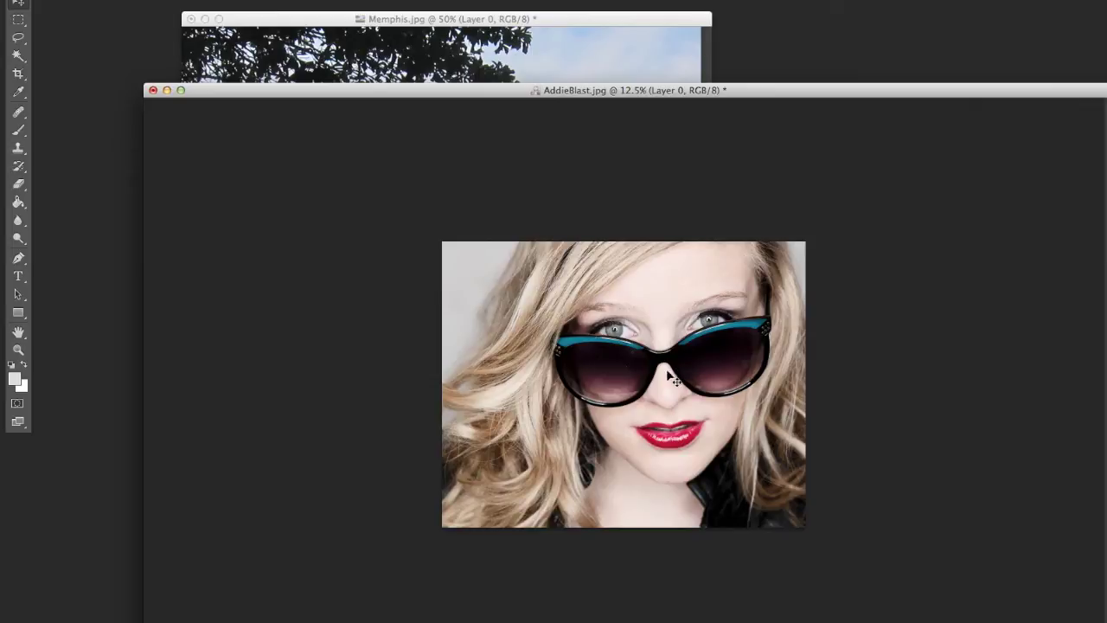
key("shift+super+u")
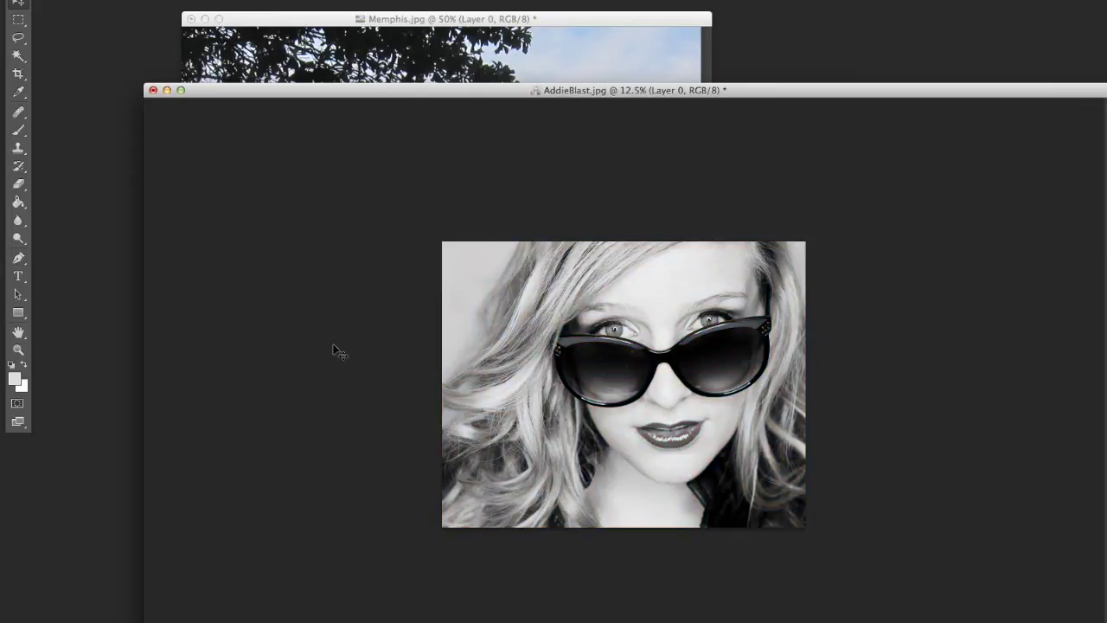
Step: Set the foreground color to red and paint over both sunglass lenses with the Brush tool
left_click(13, 376)
left_click(415, 380)
left_click(585, 322)
left_click(18, 129)
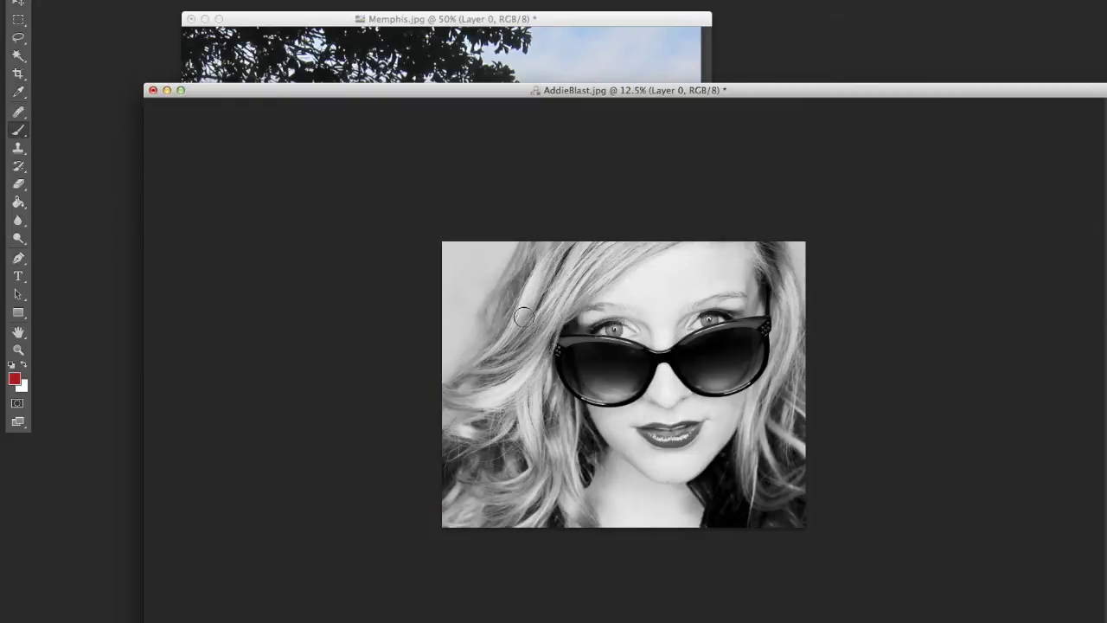
mouse_move(572, 356)
left_mouse_down()
mouse_move(630, 362)
mouse_move(621, 382)
mouse_move(580, 383)
mouse_move(610, 376)
mouse_move(611, 394)
mouse_move(610, 361)
left_mouse_up()
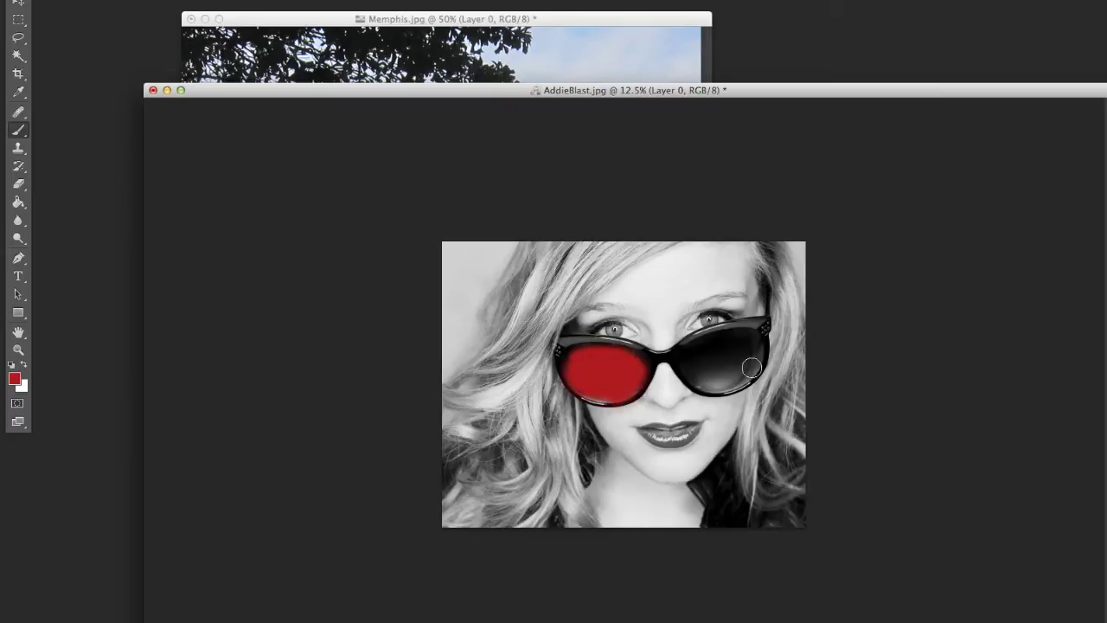
mouse_move(694, 357)
left_mouse_down()
mouse_move(745, 341)
mouse_move(753, 356)
mouse_move(709, 380)
mouse_move(708, 363)
mouse_move(713, 379)
mouse_move(753, 363)
mouse_move(731, 349)
mouse_move(702, 372)
left_mouse_up()
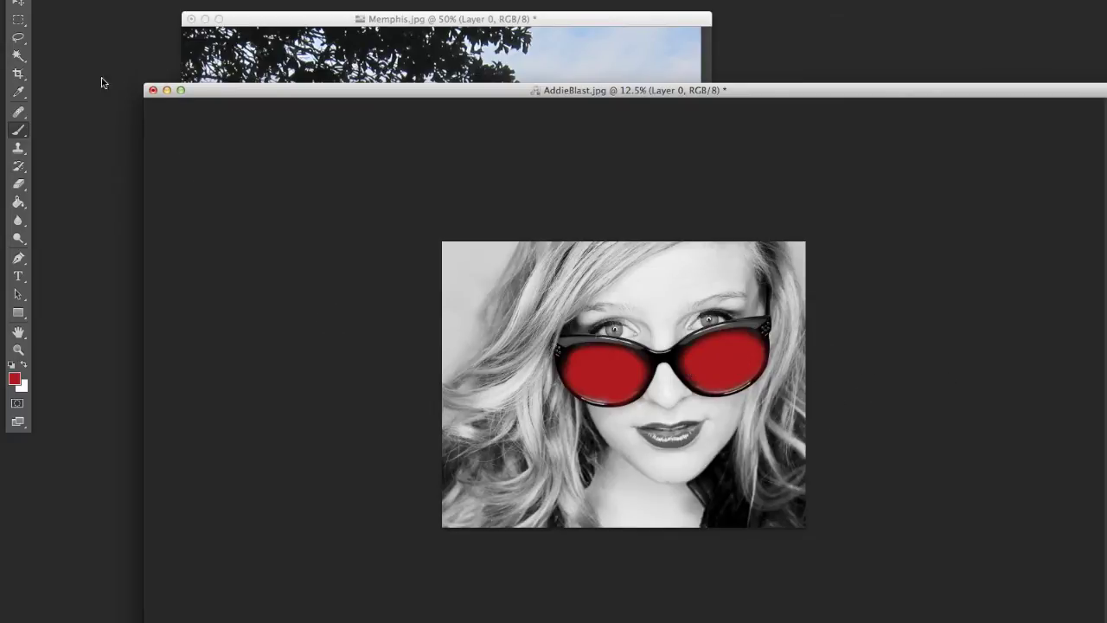
Step: Expand the portrait's crop frame with the Crop tool to bring back some of the hidden surrounding area, and apply it
left_click(18, 74)
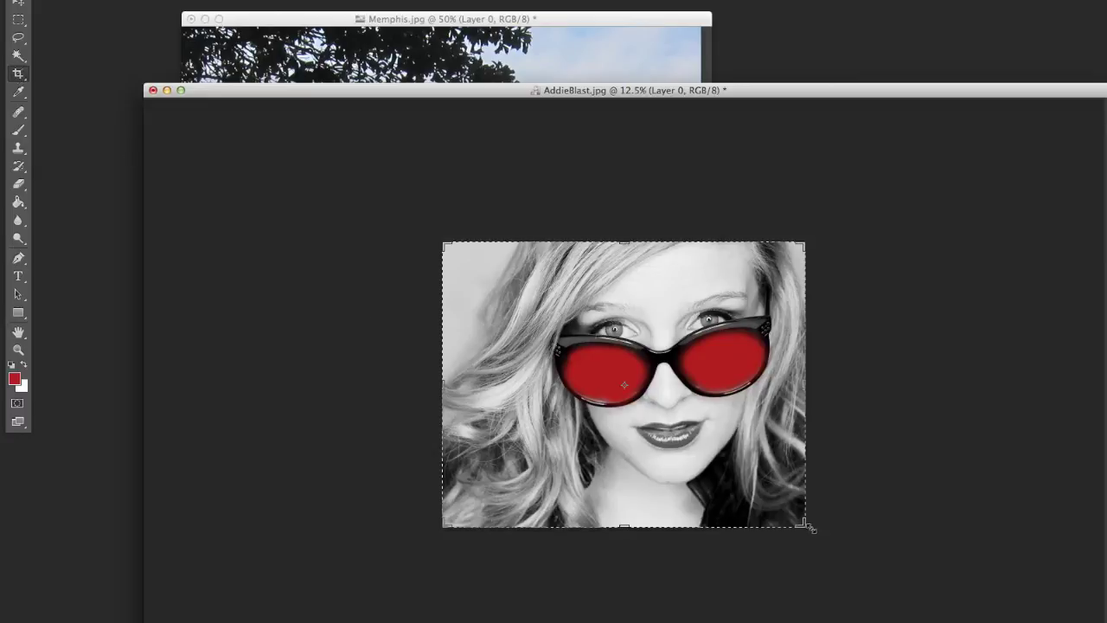
left_click_drag(803, 523, 790, 497)
key("Return")
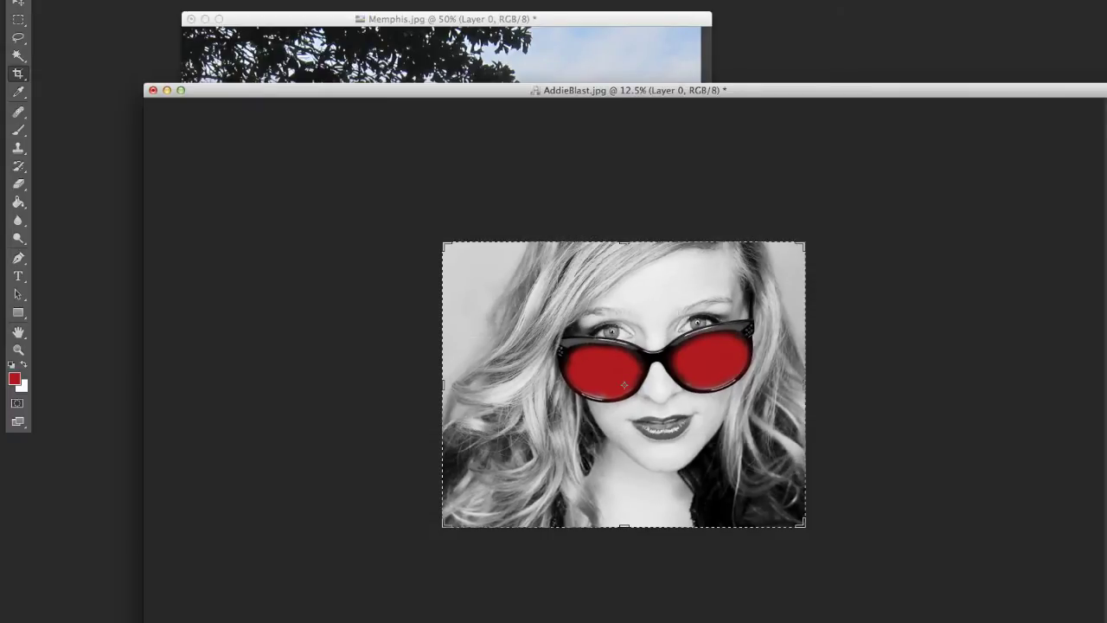
Step: Check the re-cropped portrait's image size, keep the values as they are, and move its document window slightly up
left_click(160, 0)
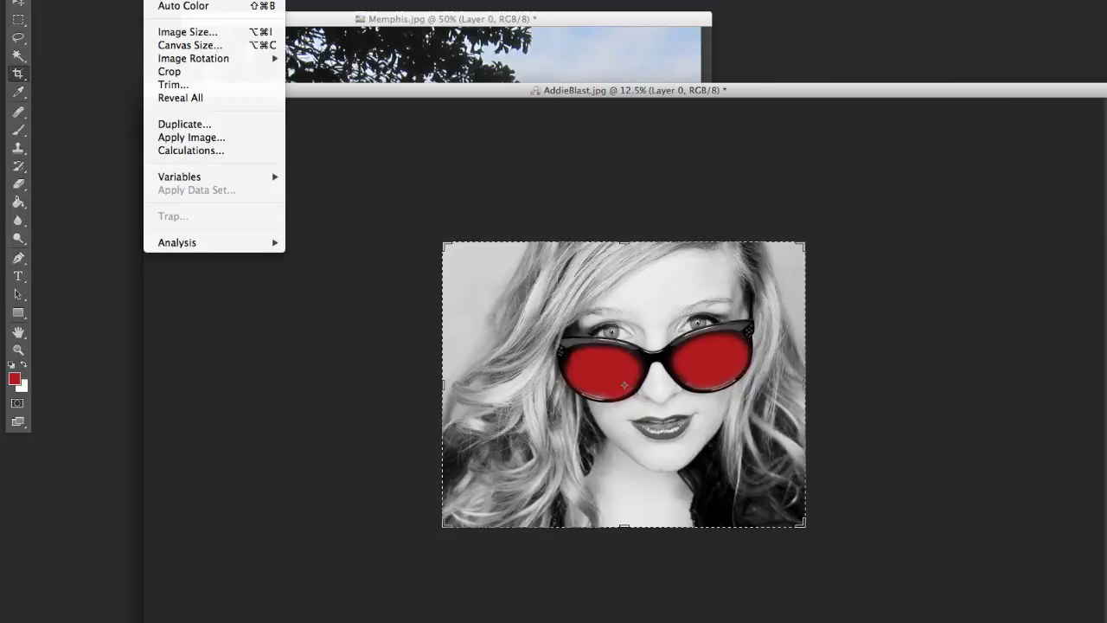
left_click(178, 32)
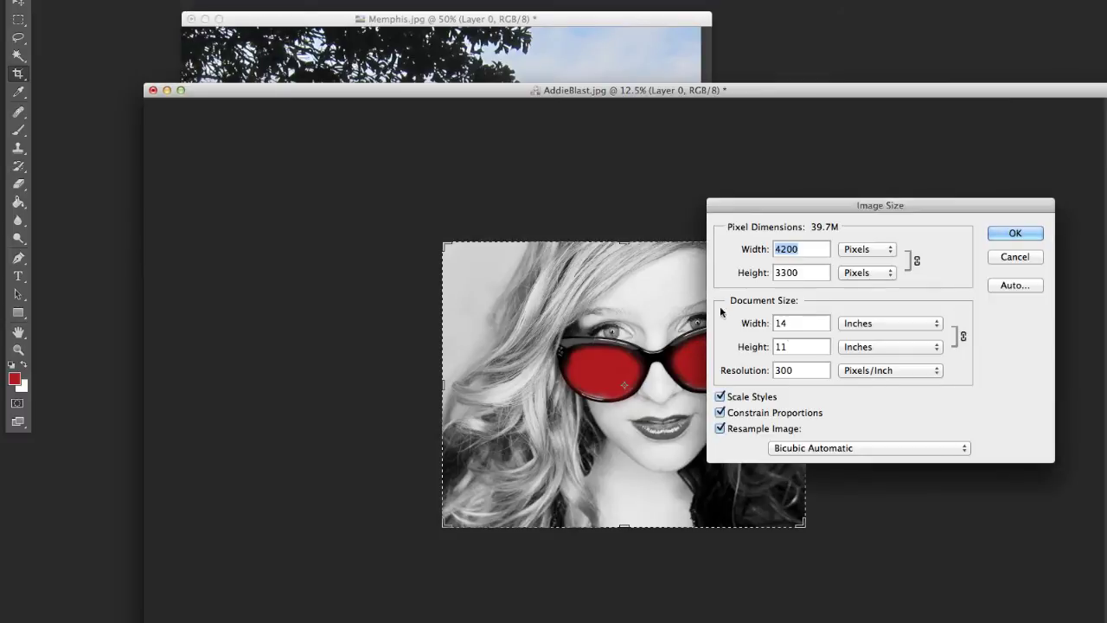
left_click(1012, 233)
left_click_drag(862, 91, 895, 61)
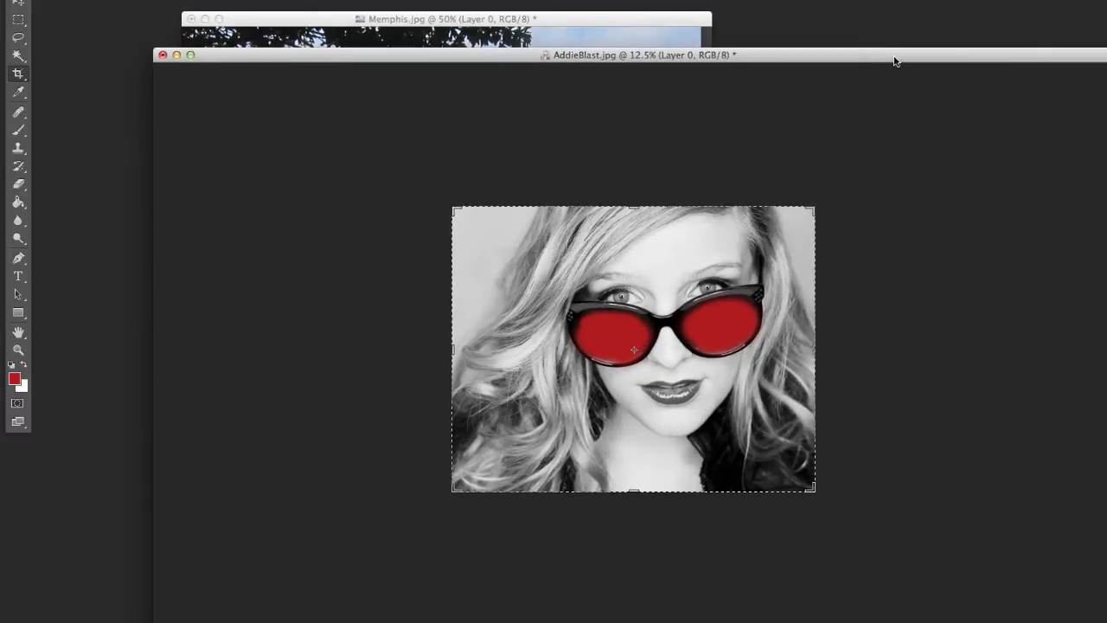